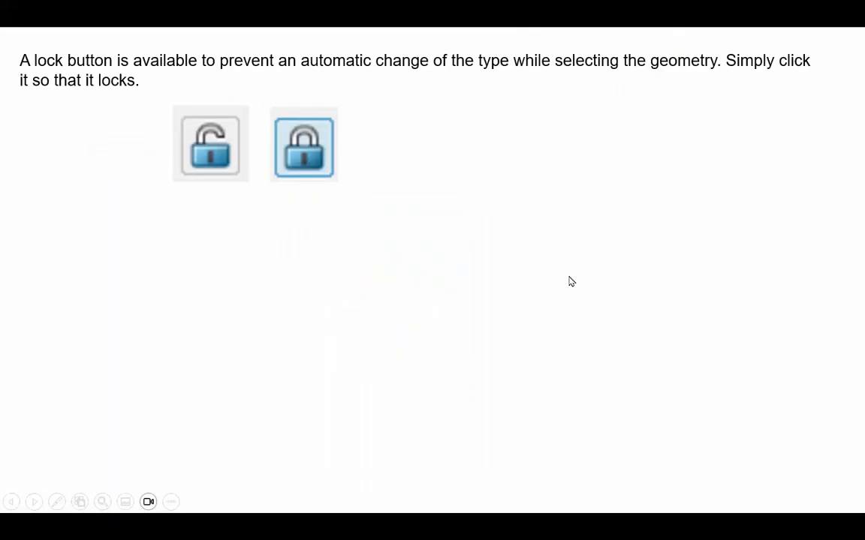
Leave the slide show and switch to the 3DEXPERIENCE CATIA window.
{"action": "left_click", "coordinate": [569, 282]}
{"action": "left_click", "coordinate": [569, 281]}
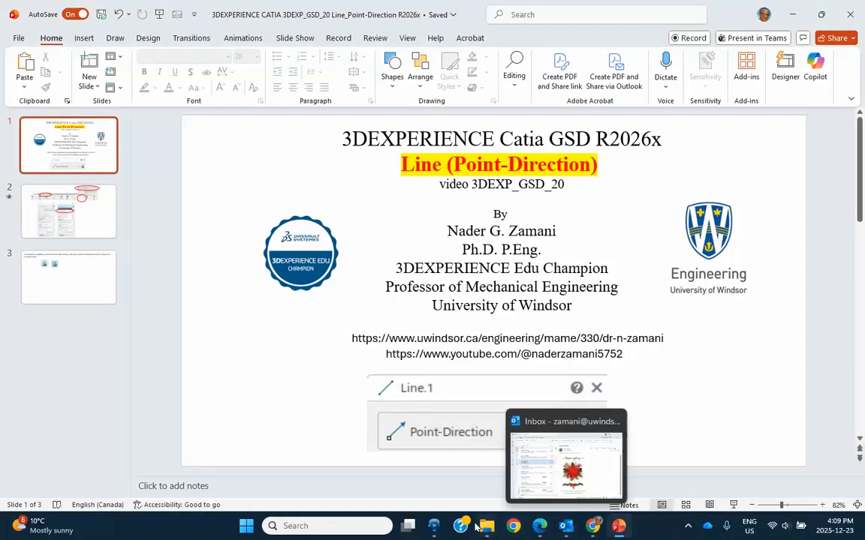
{"action": "mouse_move", "coordinate": [434, 526]}
{"action": "left_click", "coordinate": [424, 426]}
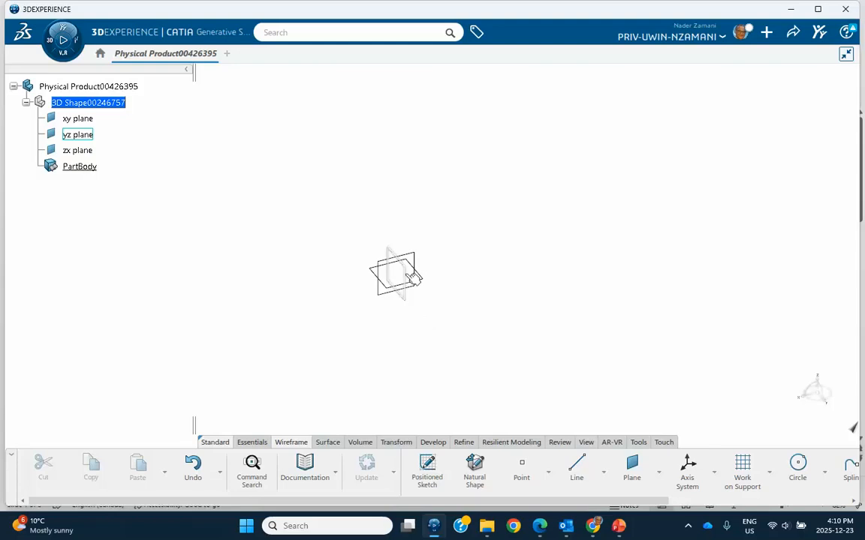
Create two planes offset from the yz plane, one at -100 mm and one at 100 mm.
{"action": "left_click", "coordinate": [626, 469]}
{"action": "left_click", "coordinate": [421, 303]}
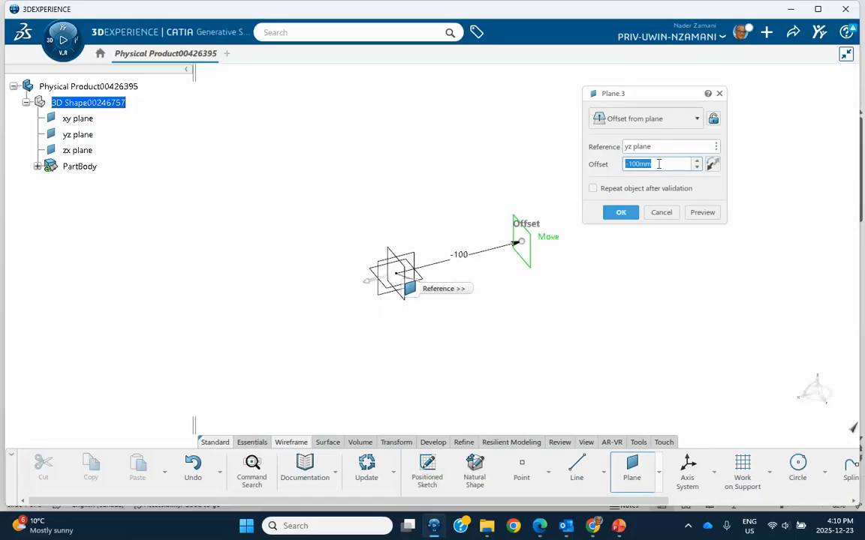
{"action": "left_click", "coordinate": [622, 213]}
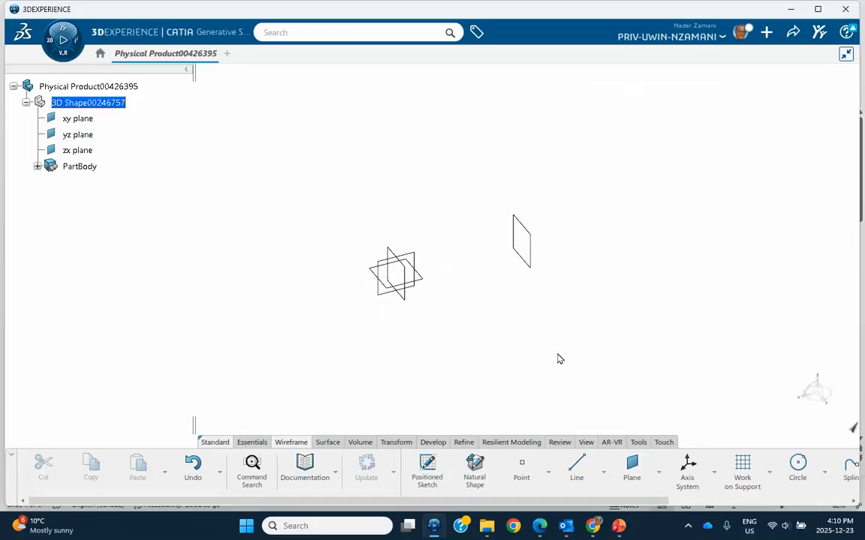
{"action": "left_click", "coordinate": [631, 469]}
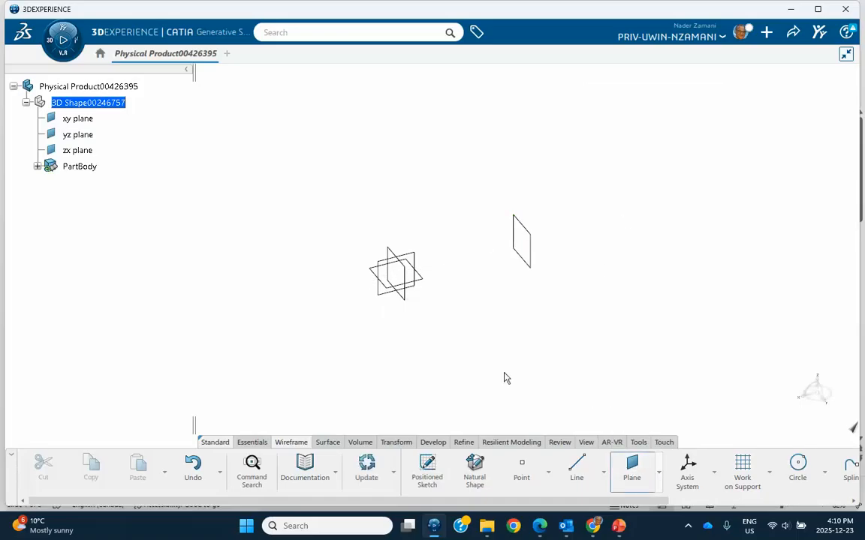
{"action": "left_click", "coordinate": [410, 303]}
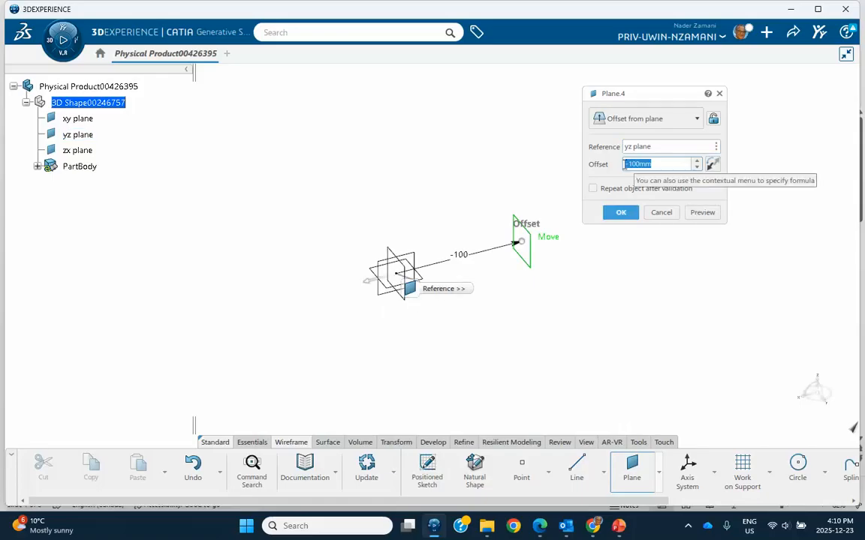
{"action": "left_click", "coordinate": [628, 164]}
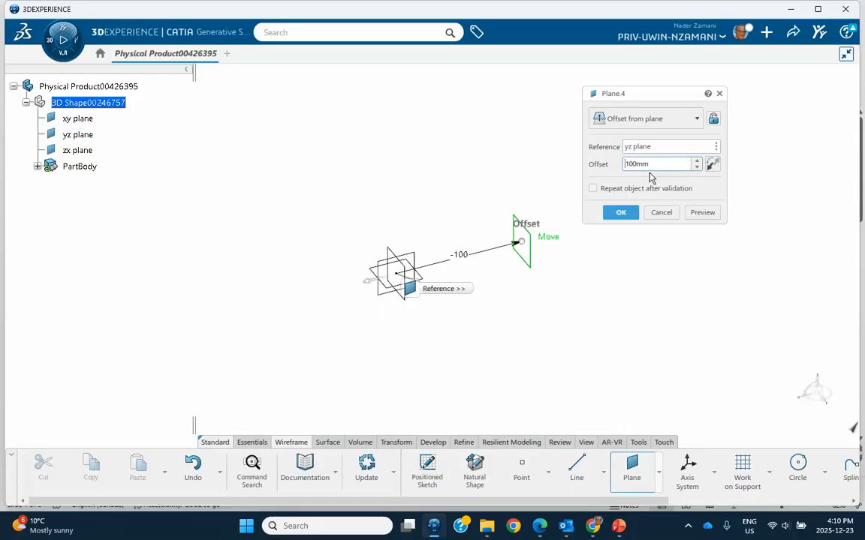
{"action": "left_click", "coordinate": [616, 213]}
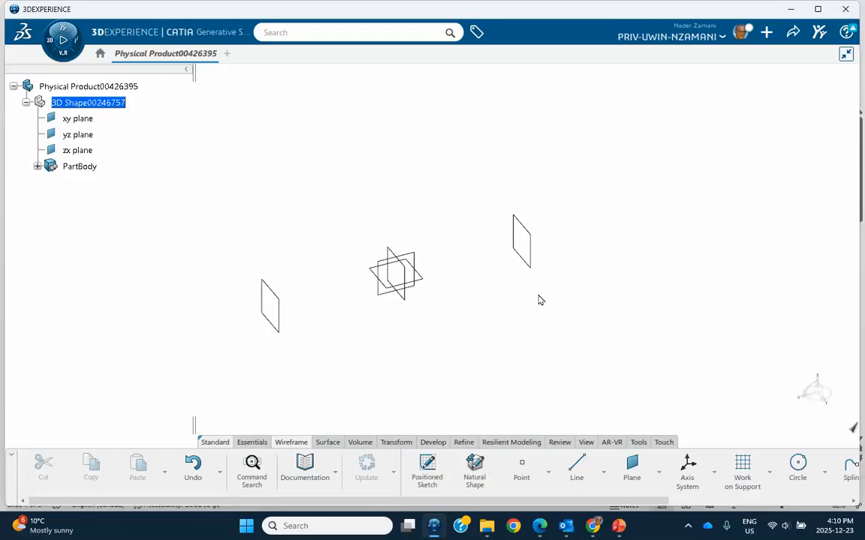
Sketch a single slanted line above the origin on the zx plane, rising along the H direction, and exit the sketch.
{"action": "middle_click_drag", "start_coordinate": [513, 325], "coordinate": [438, 268]}
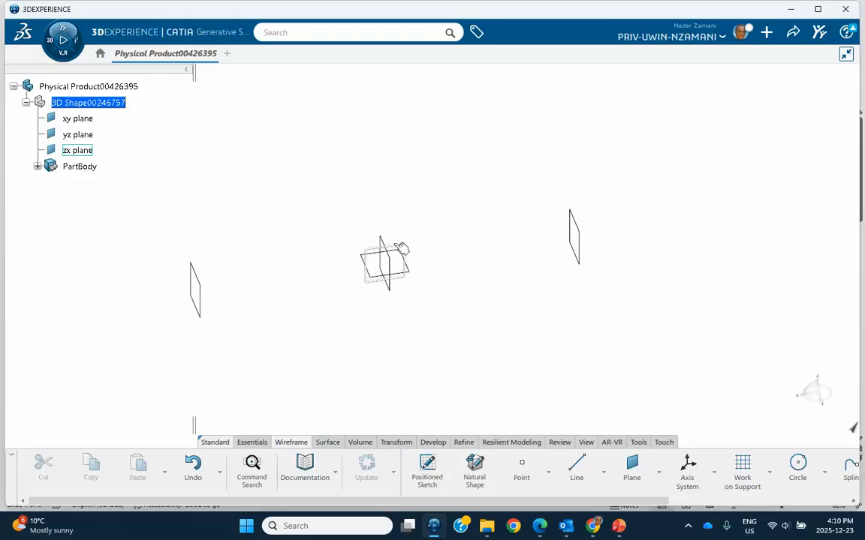
{"action": "left_click", "coordinate": [407, 253]}
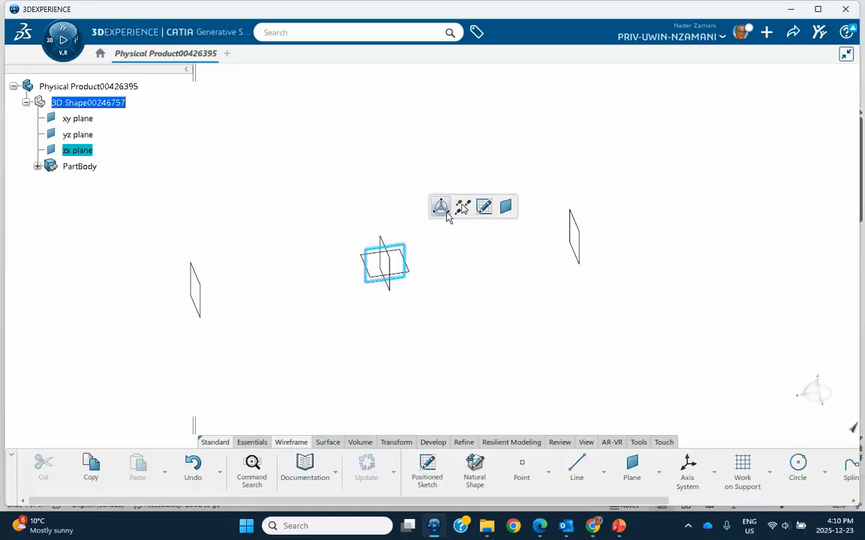
{"action": "left_click", "coordinate": [484, 207]}
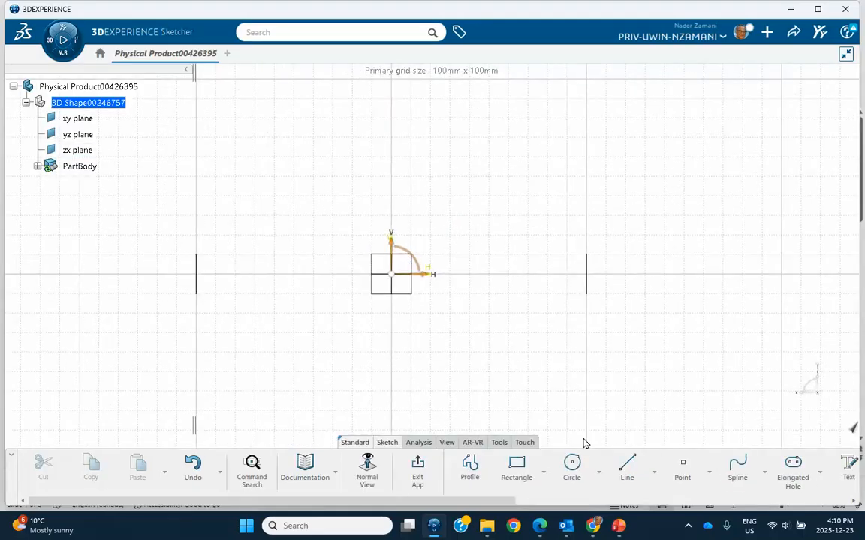
{"action": "left_click", "coordinate": [627, 466]}
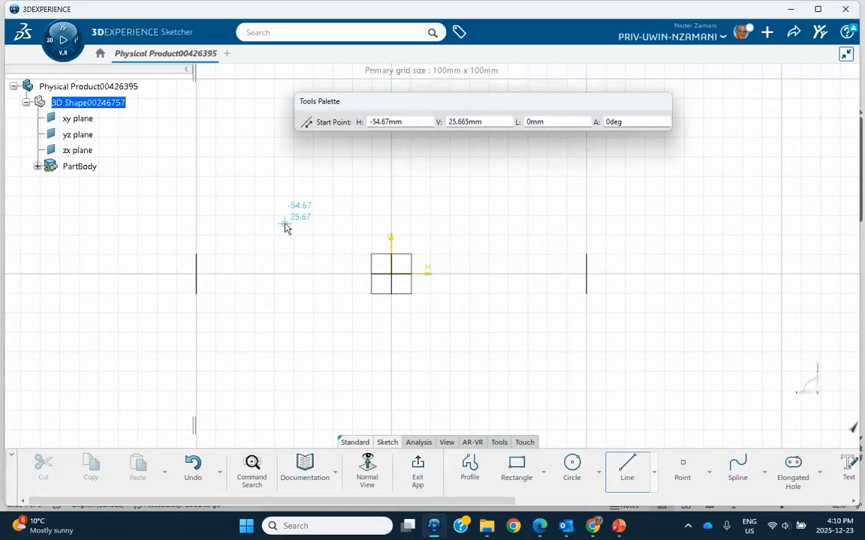
{"action": "left_click", "coordinate": [289, 193]}
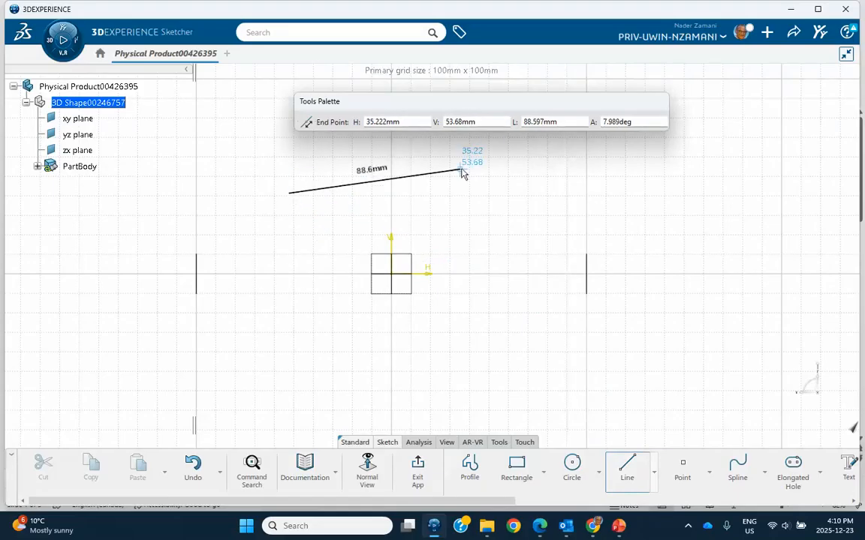
{"action": "left_click", "coordinate": [482, 149]}
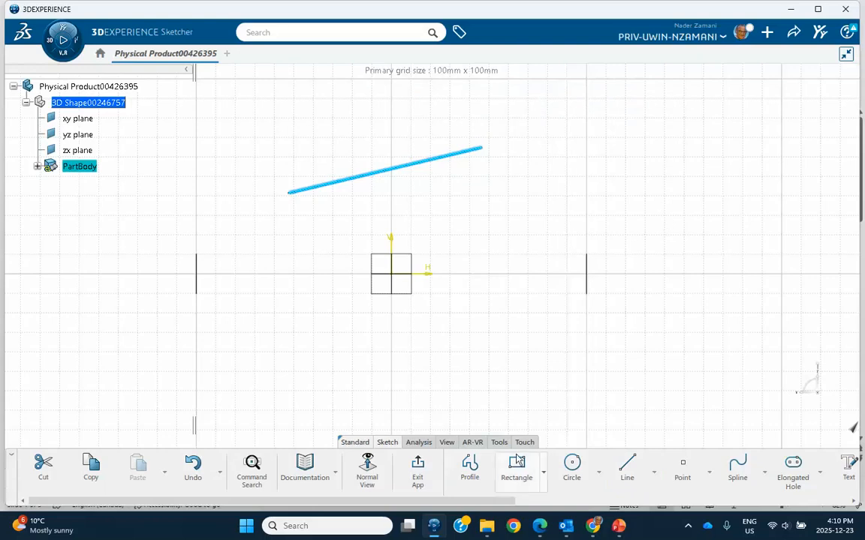
{"action": "left_click", "coordinate": [418, 467]}
{"action": "left_click", "coordinate": [502, 341]}
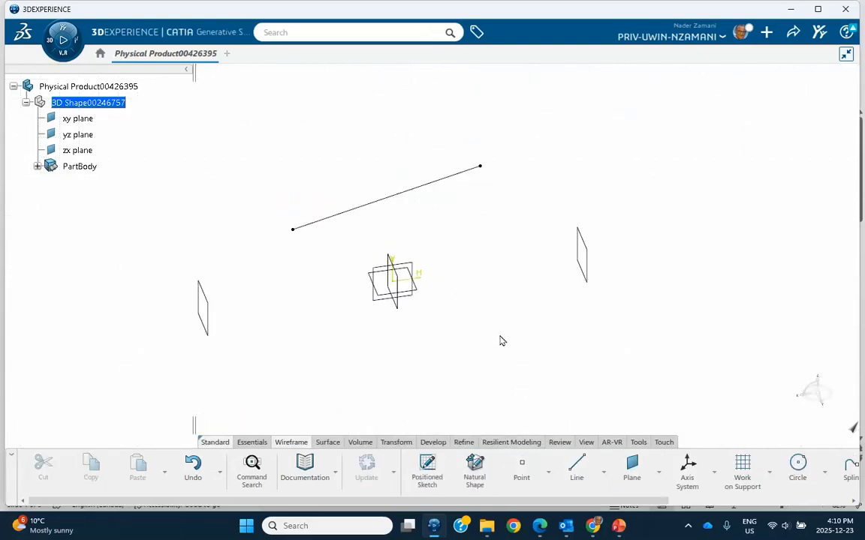
Create a point by coordinates at X 49 mm, Y 0 mm and Z 20 mm.
{"action": "middle_click_drag", "start_coordinate": [485, 338], "coordinate": [504, 317]}
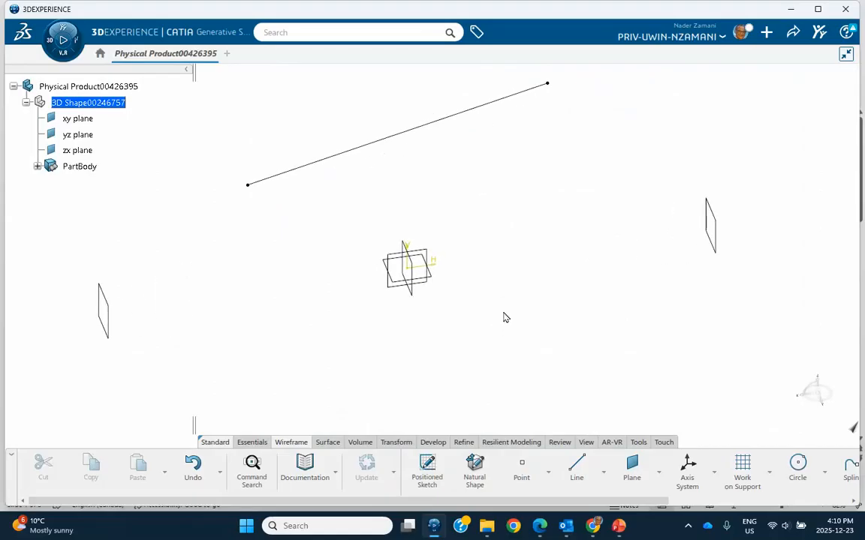
{"action": "left_click", "coordinate": [521, 467]}
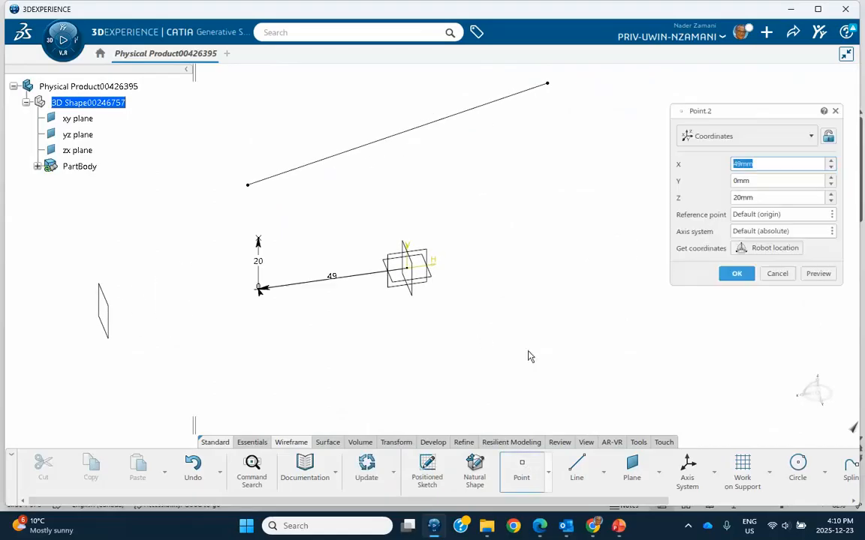
{"action": "left_click", "coordinate": [736, 274]}
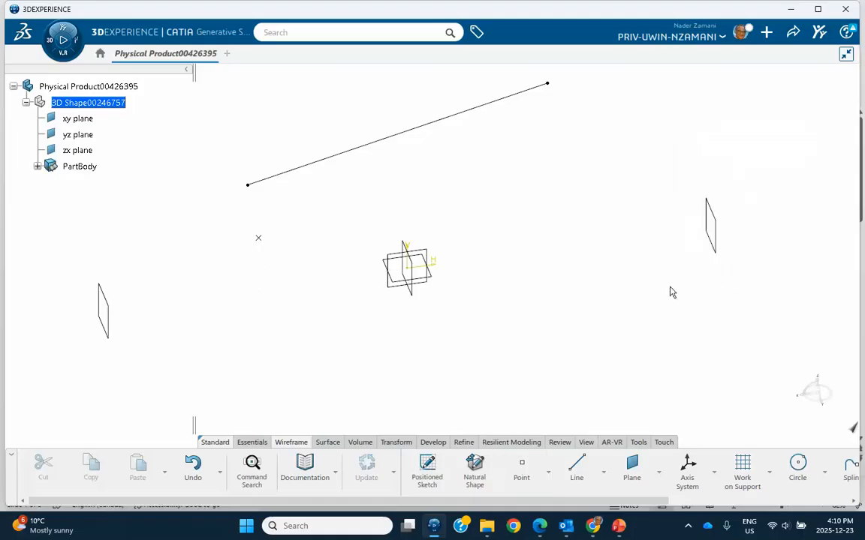
Edit the coordinate point and set its Y value to 20 mm.
{"action": "middle_click_drag", "start_coordinate": [573, 309], "coordinate": [376, 268]}
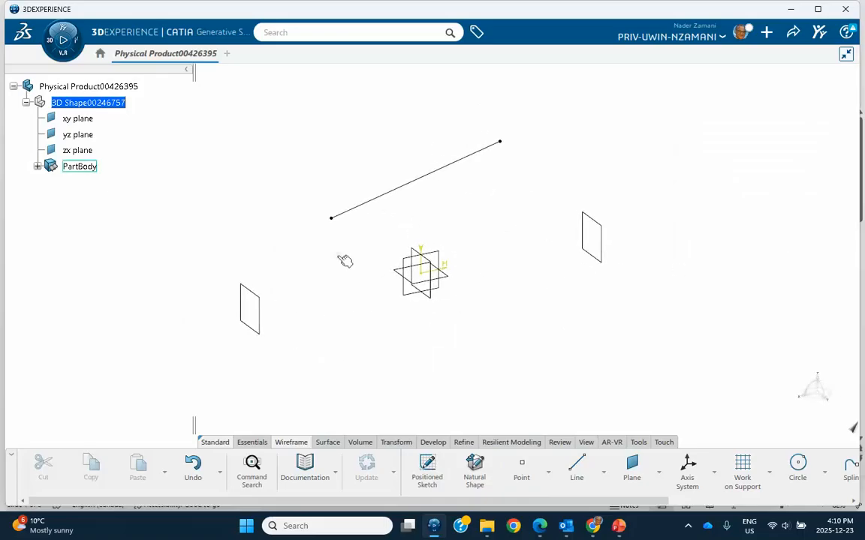
{"action": "double_click", "coordinate": [339, 257]}
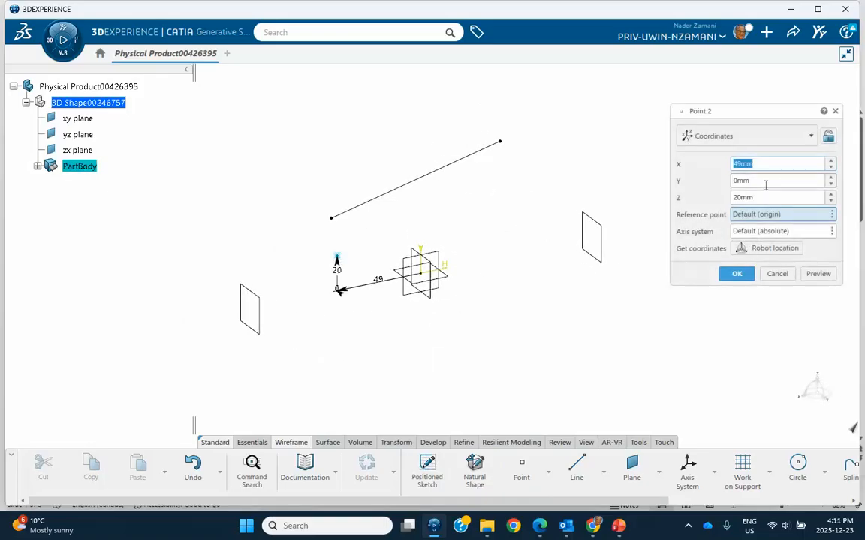
{"action": "left_click_drag", "start_coordinate": [764, 182], "coordinate": [710, 182]}
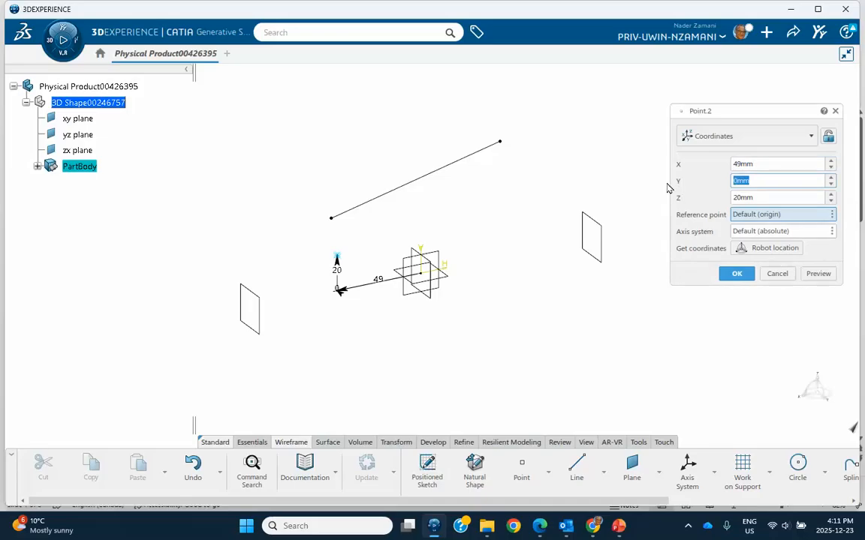
{"action": "type", "text": "20"}
{"action": "left_click", "coordinate": [747, 275]}
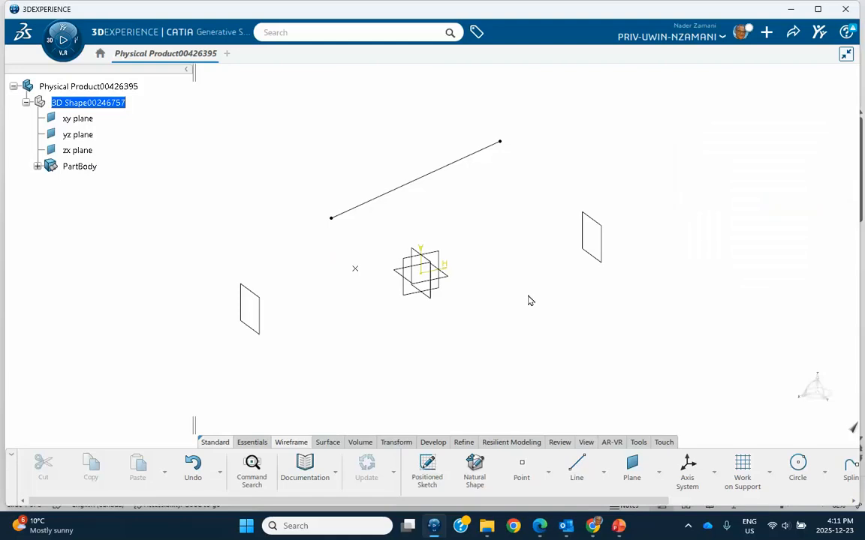
Define a Point-Direction line starting at the coordinate point, using the sketched line as direction and a 50 mm end offset.
{"action": "left_click", "coordinate": [577, 467]}
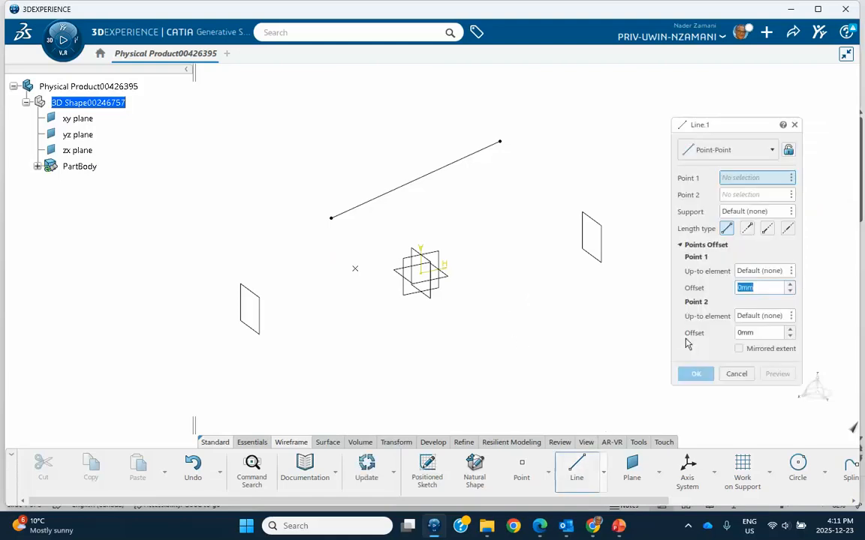
{"action": "left_click", "coordinate": [740, 154]}
{"action": "left_click", "coordinate": [718, 185]}
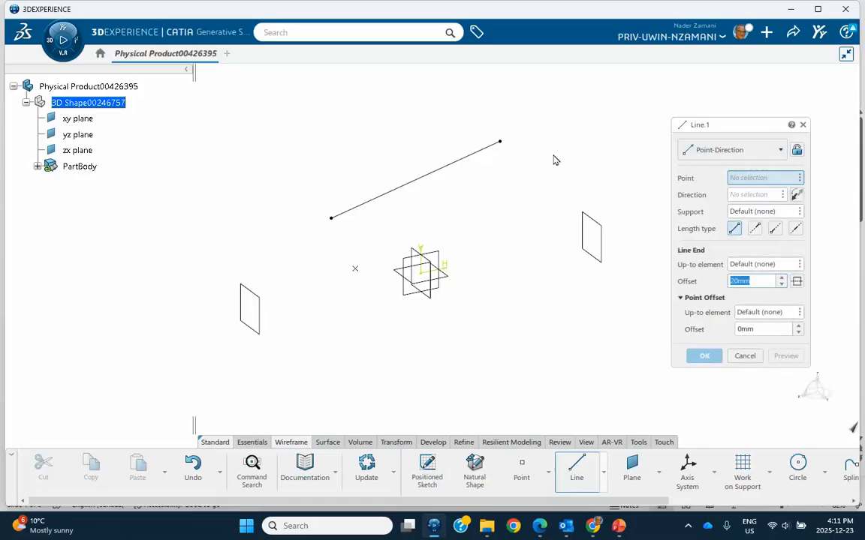
{"action": "left_click", "coordinate": [360, 271]}
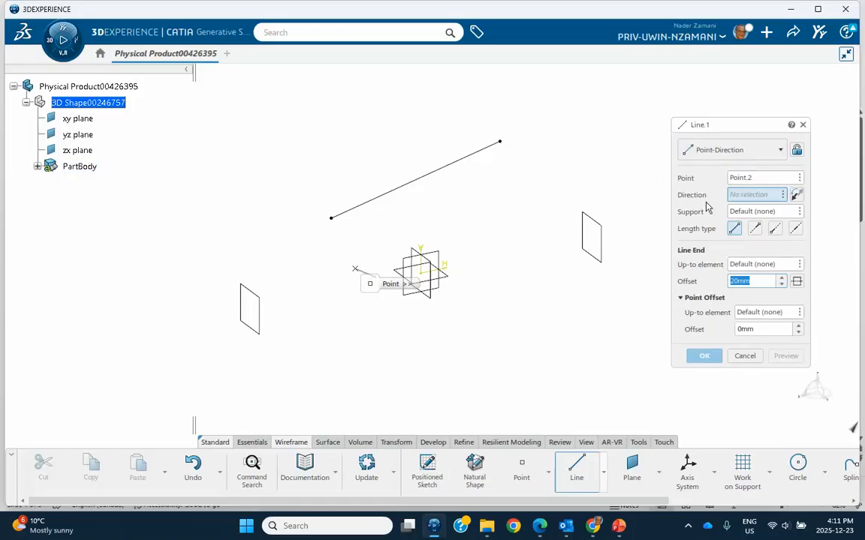
{"action": "left_click", "coordinate": [454, 171]}
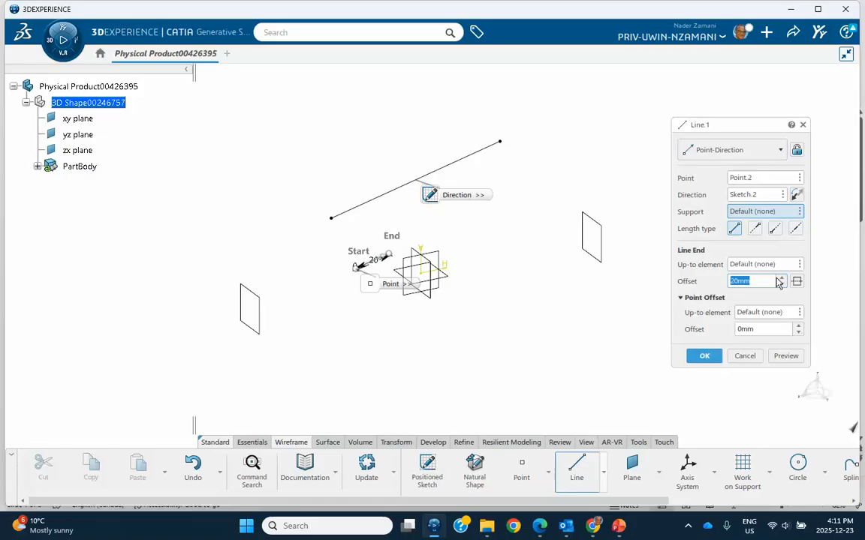
{"action": "left_click_drag", "start_coordinate": [782, 281], "coordinate": [781, 281]}
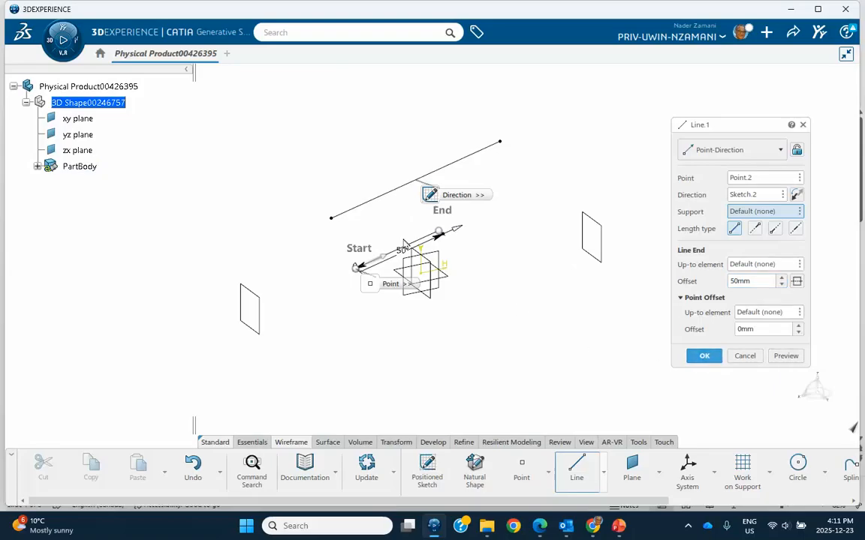
Reverse the new line's direction repeatedly to compare both sides of the point, finishing in the original direction.
{"action": "left_click", "coordinate": [797, 196]}
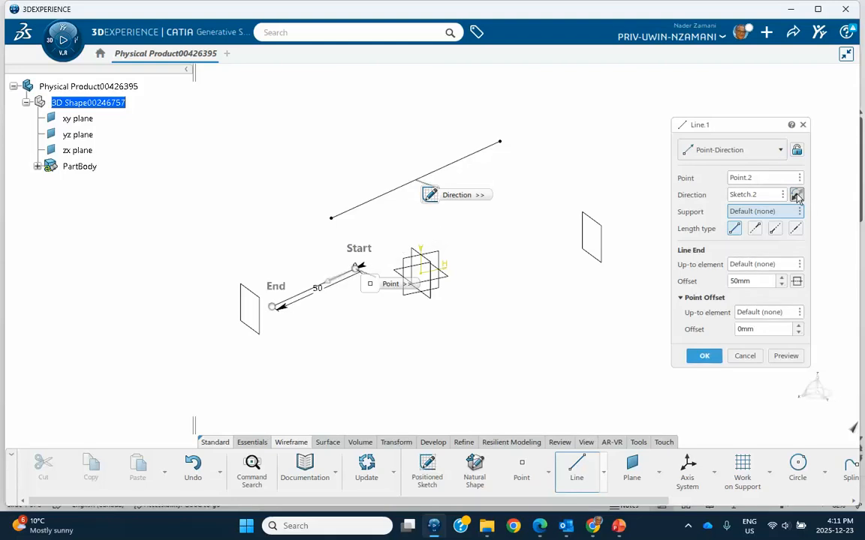
{"action": "left_click", "coordinate": [796, 195]}
{"action": "left_click", "coordinate": [796, 195]}
{"action": "left_click", "coordinate": [797, 196]}
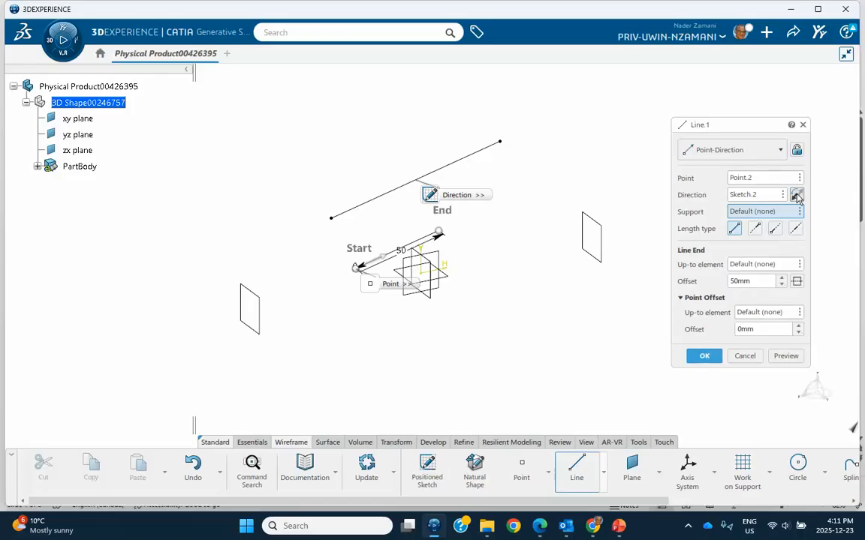
{"action": "left_click", "coordinate": [797, 196]}
{"action": "left_click", "coordinate": [797, 195]}
{"action": "left_click", "coordinate": [797, 195]}
{"action": "left_click", "coordinate": [796, 195]}
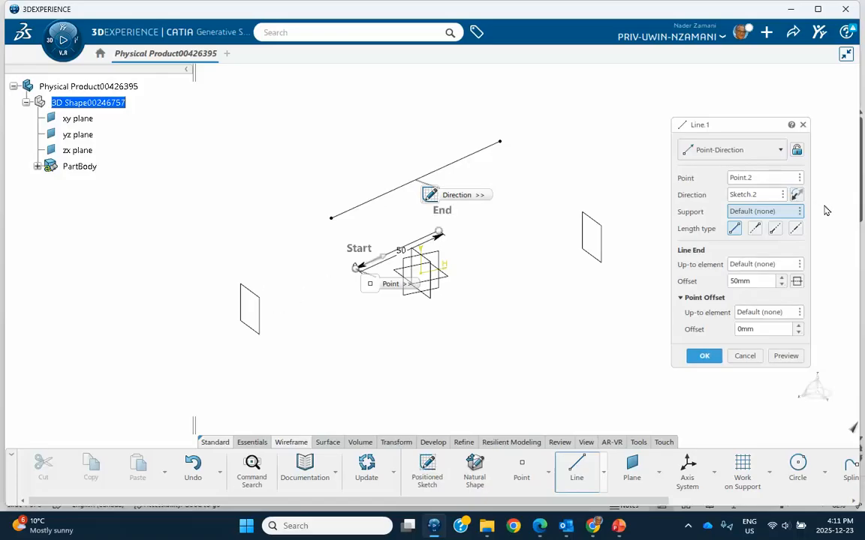
Try the length types infinite at start point, infinite at end point and fully infinite, and return to the finite length.
{"action": "left_click", "coordinate": [754, 231]}
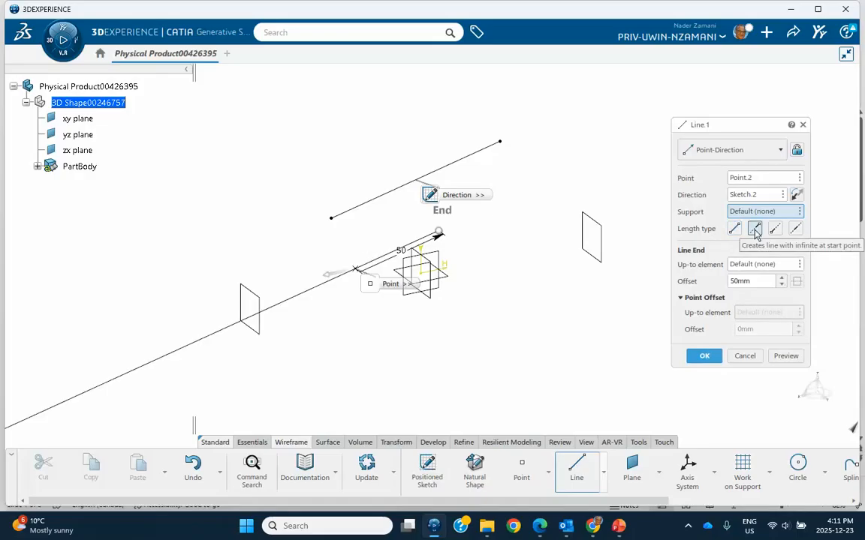
{"action": "left_click", "coordinate": [774, 228]}
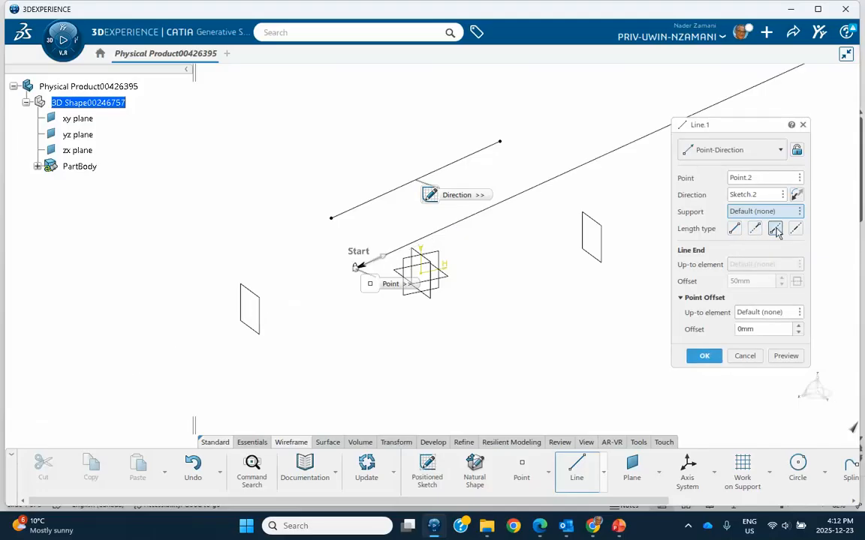
{"action": "left_click", "coordinate": [795, 229]}
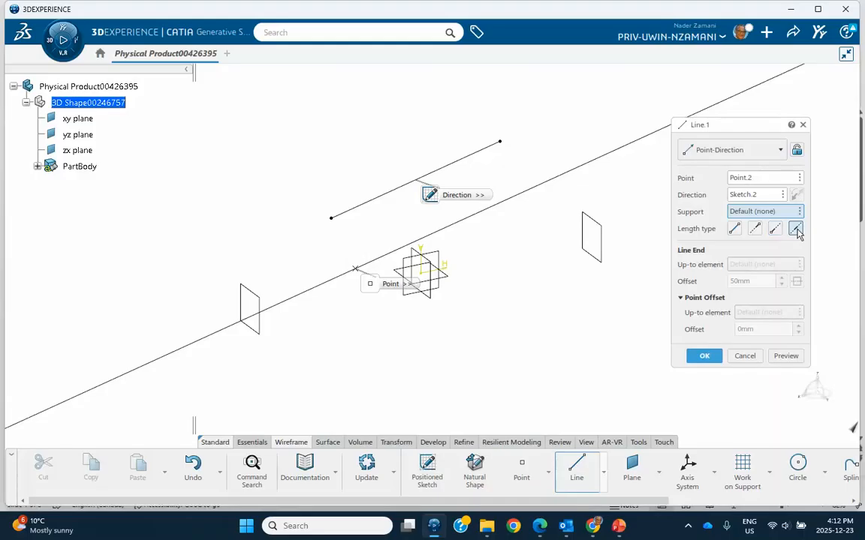
{"action": "left_click", "coordinate": [734, 228]}
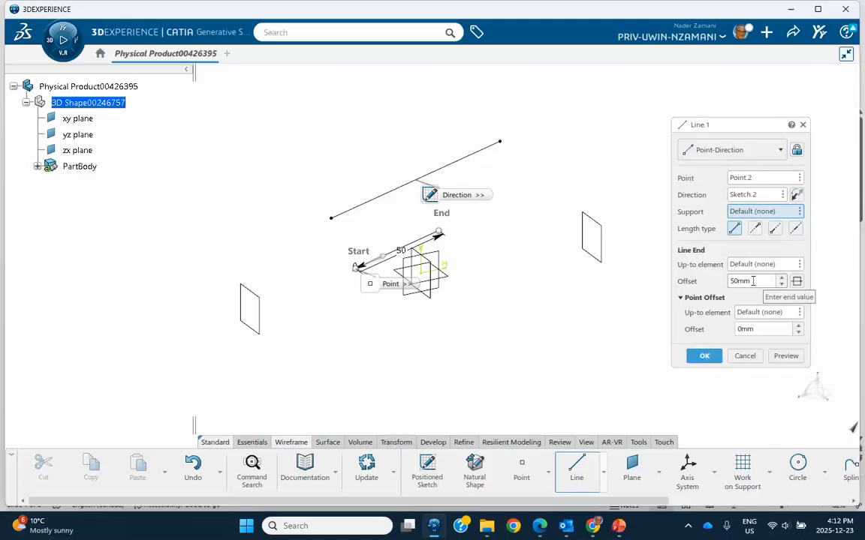
Try the mirrored extent with the line's 50 mm end offset and switch it back off.
{"action": "left_click", "coordinate": [797, 283]}
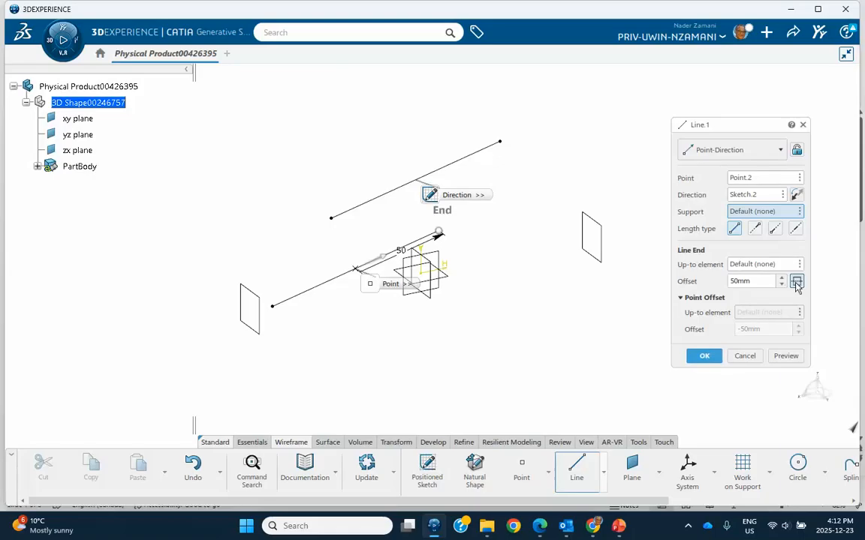
{"action": "left_click", "coordinate": [797, 282]}
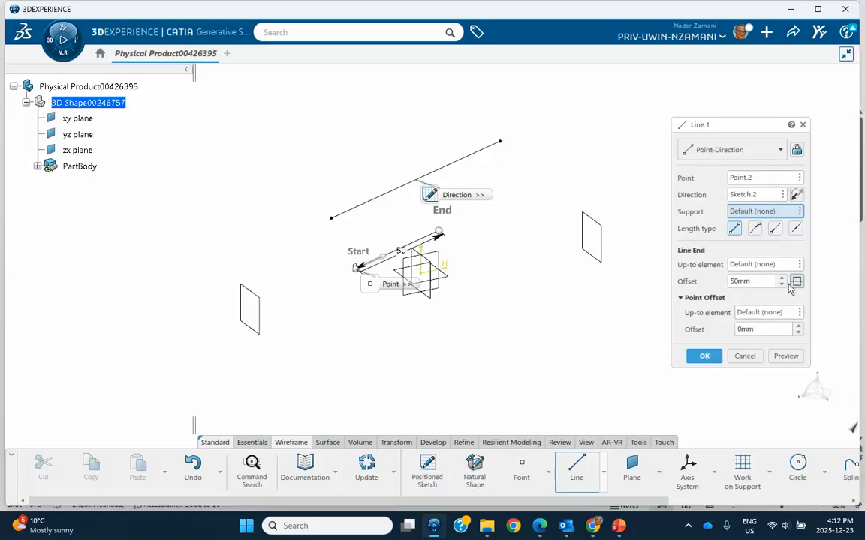
Limit the line's end up to Plane.3, try Plane.4 as the limit instead, and return to Plane.3.
{"action": "left_click", "coordinate": [741, 265]}
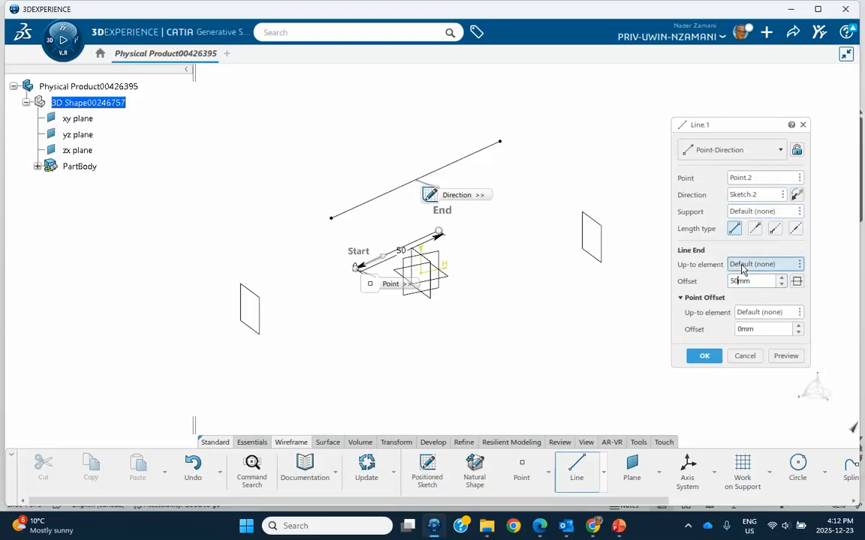
{"action": "left_click", "coordinate": [608, 250]}
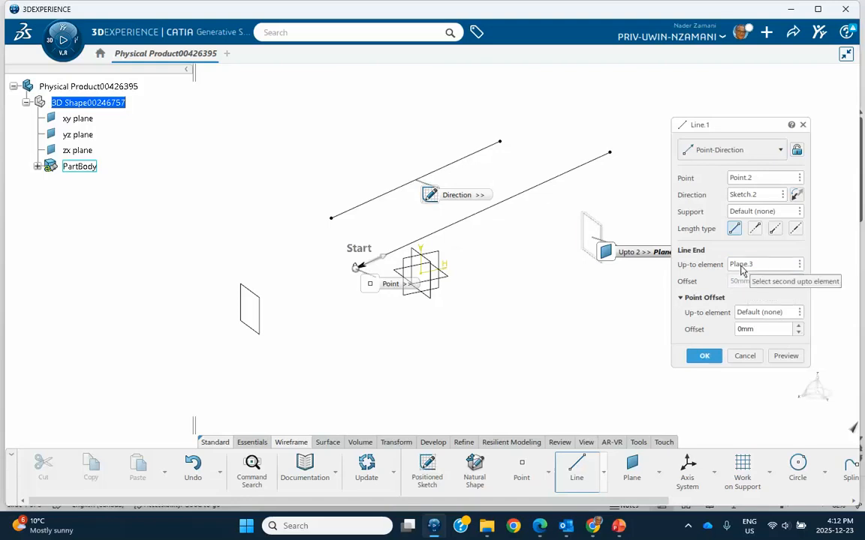
{"action": "left_click", "coordinate": [265, 315]}
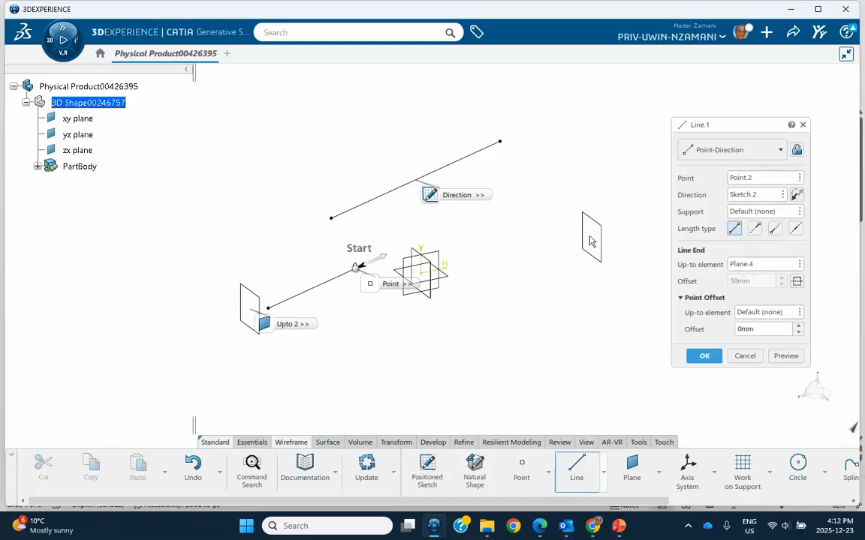
{"action": "left_click", "coordinate": [743, 263]}
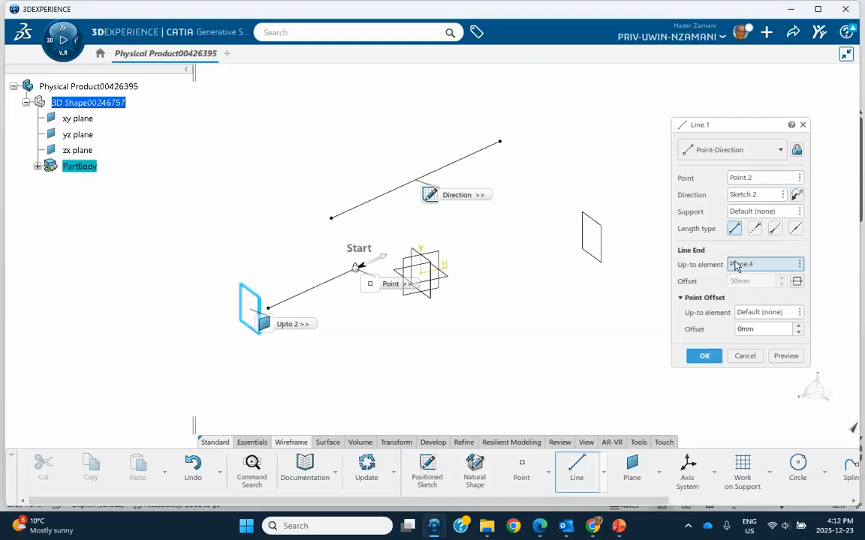
{"action": "left_click", "coordinate": [608, 249]}
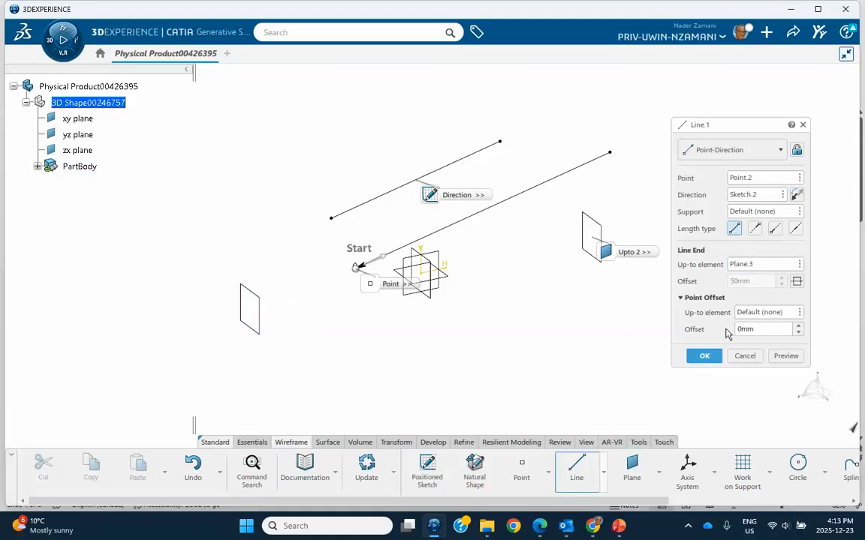
Set the line's point offset to -36 mm so it extends behind the start point, preview it and create the line.
{"action": "left_click", "coordinate": [799, 326]}
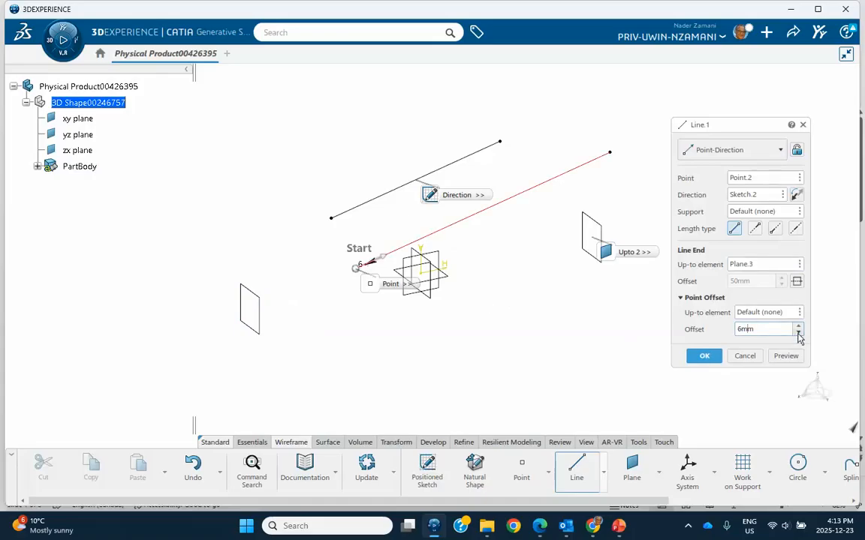
{"action": "left_click", "coordinate": [799, 334]}
{"action": "left_click", "coordinate": [798, 333]}
{"action": "left_click", "coordinate": [798, 334]}
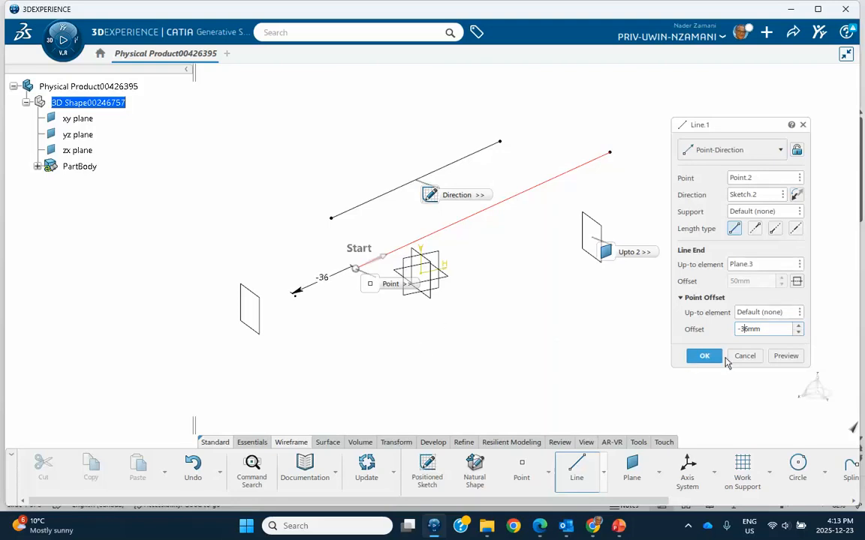
{"action": "left_click", "coordinate": [784, 357]}
{"action": "left_click", "coordinate": [704, 357]}
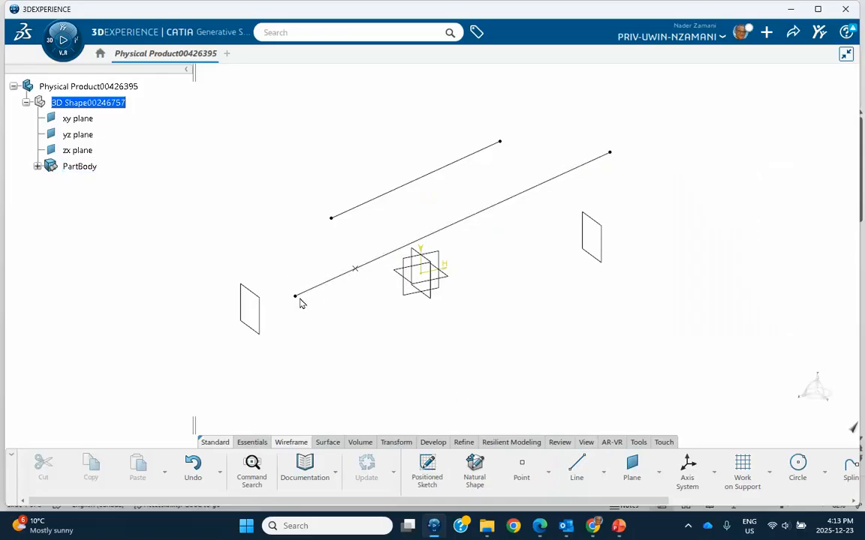
Edit Line.1 and limit its start side with Plane.4 as the point offset's up-to element.
{"action": "left_click", "coordinate": [37, 167]}
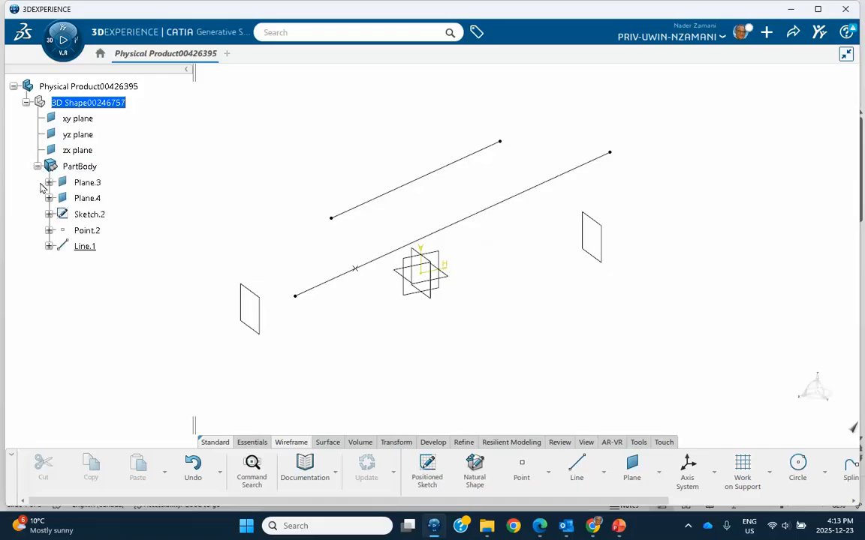
{"action": "double_click", "coordinate": [87, 246]}
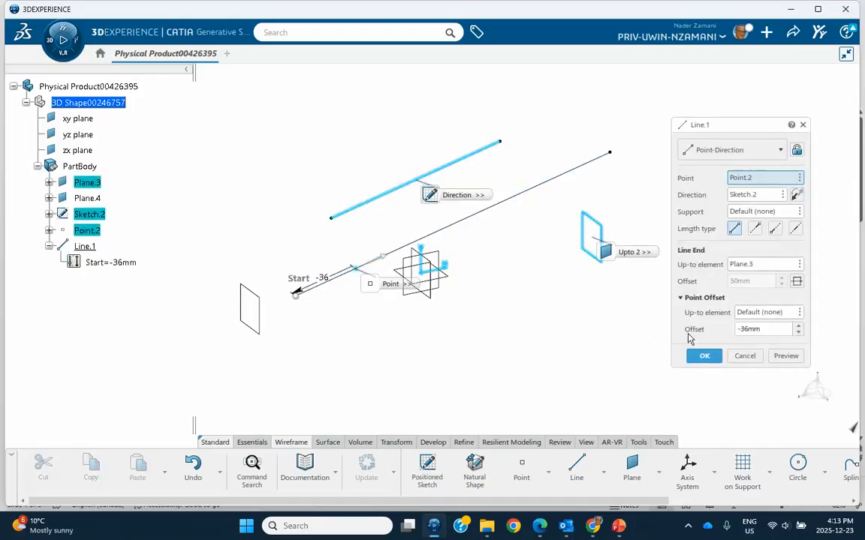
{"action": "left_click", "coordinate": [758, 318]}
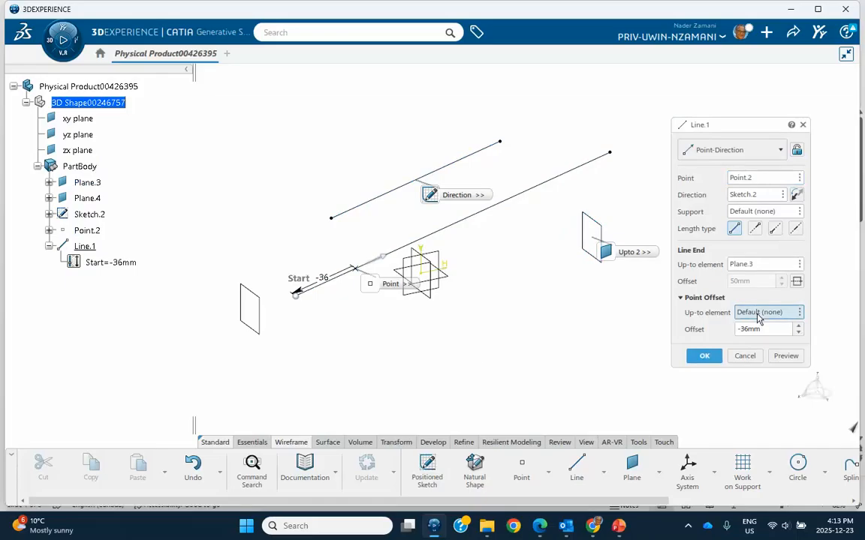
{"action": "left_click", "coordinate": [258, 330]}
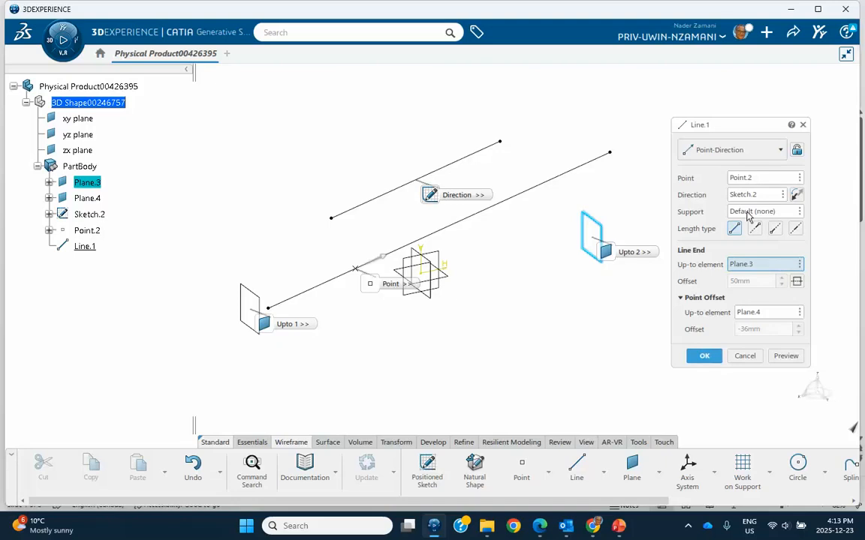
{"action": "left_click", "coordinate": [705, 356]}
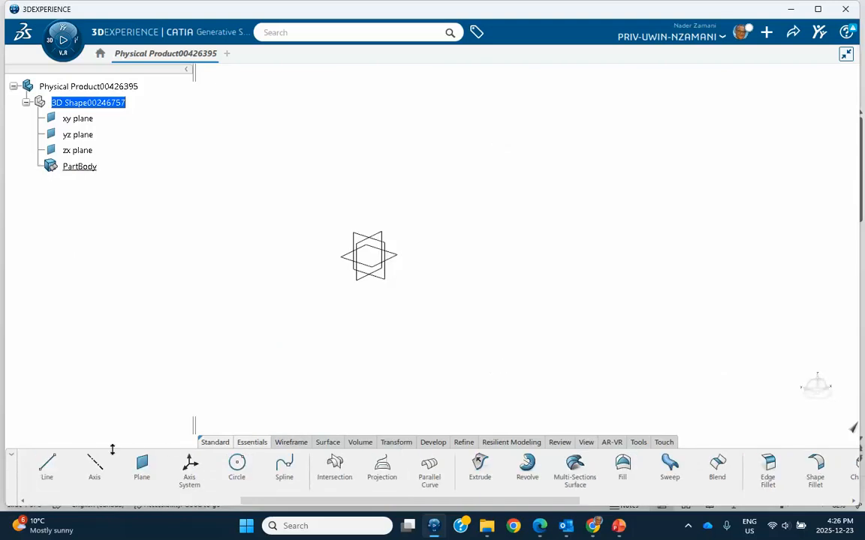
Sketch a four-point spline on a vertical reference plane, passing through about H 66, V 32 mm and ending at about H -247, V 93 mm.
{"action": "left_click", "coordinate": [47, 465]}
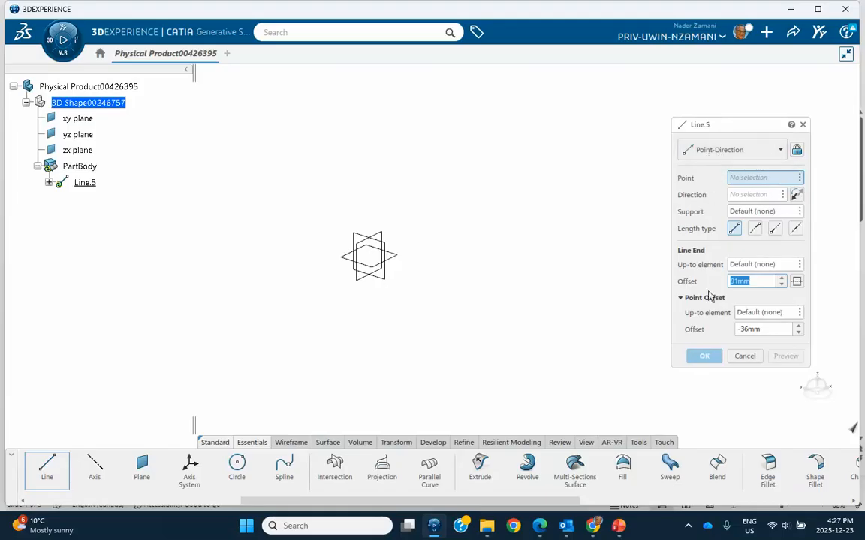
{"action": "left_click", "coordinate": [743, 357]}
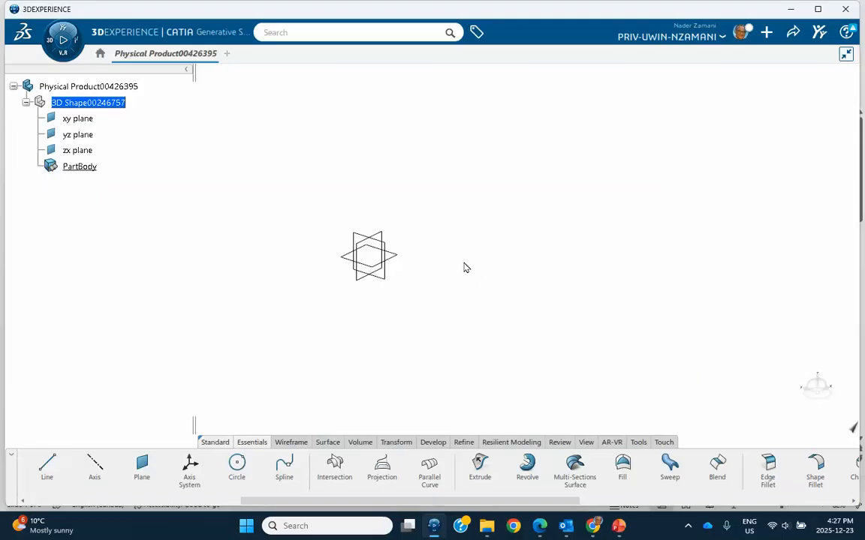
{"action": "left_click", "coordinate": [383, 238]}
{"action": "left_click", "coordinate": [466, 190]}
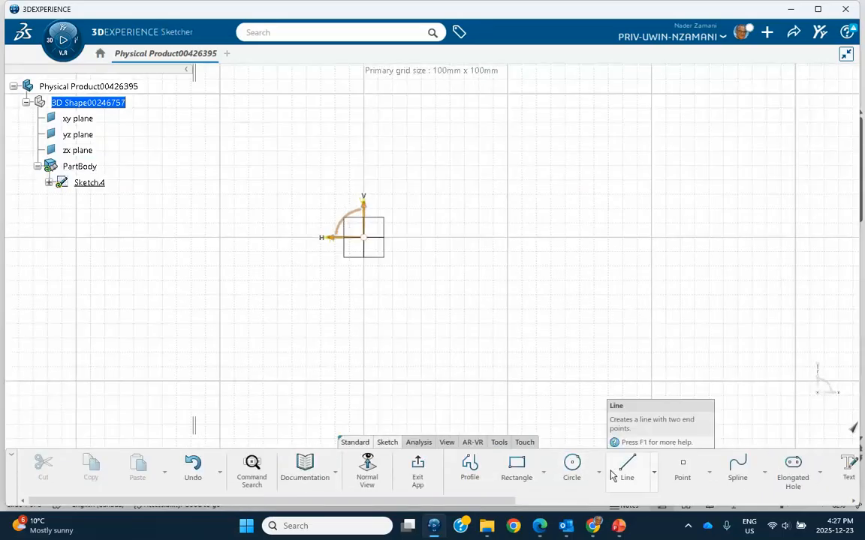
{"action": "left_click", "coordinate": [735, 464]}
{"action": "left_click", "coordinate": [150, 298]}
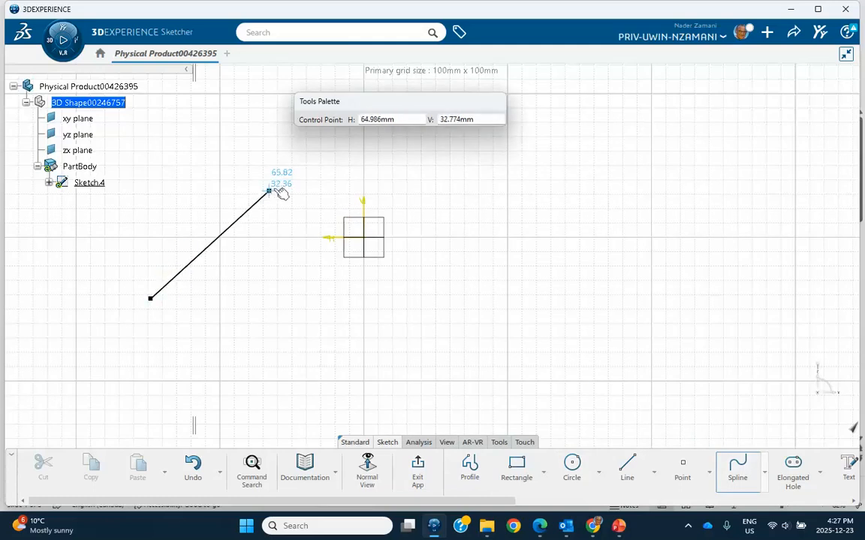
{"action": "left_click", "coordinate": [268, 190]}
{"action": "left_click", "coordinate": [509, 149]}
{"action": "double_click", "coordinate": [719, 104]}
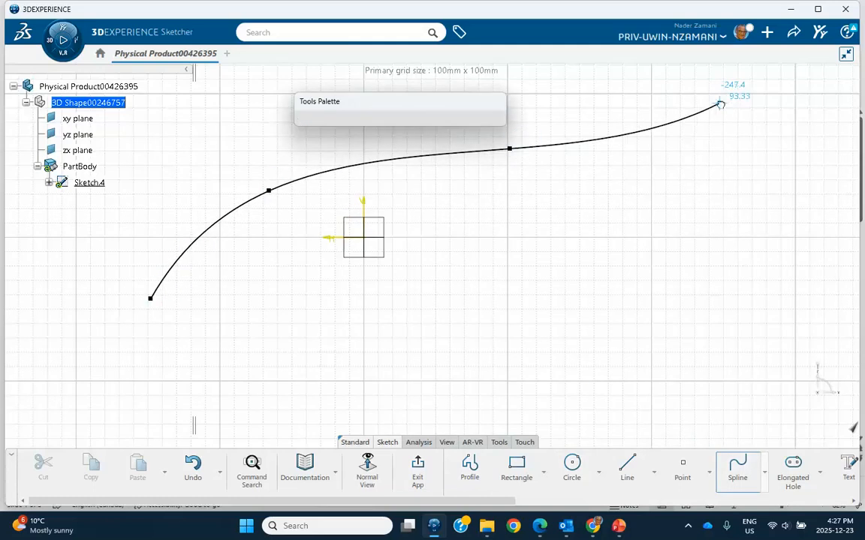
{"action": "left_click", "coordinate": [417, 469]}
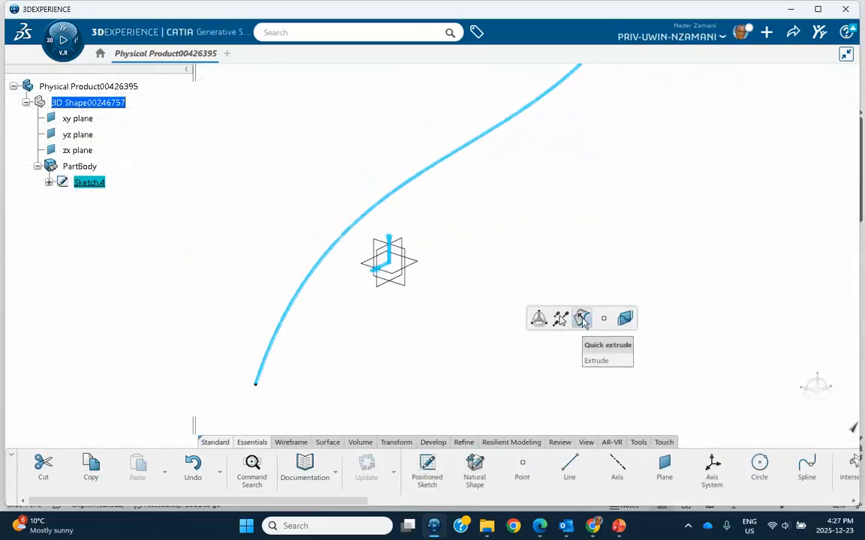
Extrude the spline sketch into a surface and set its first limit length to 200 mm.
{"action": "left_click", "coordinate": [581, 319]}
{"action": "left_click", "coordinate": [592, 265]}
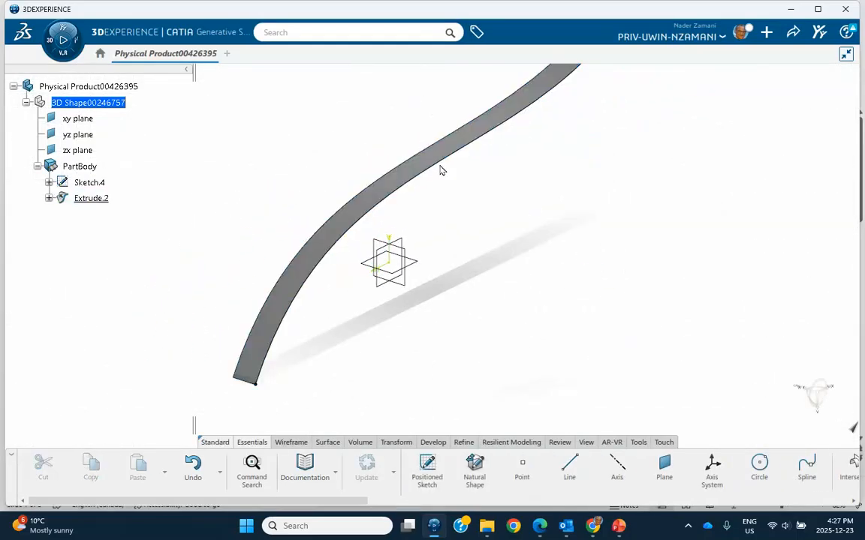
{"action": "double_click", "coordinate": [439, 161]}
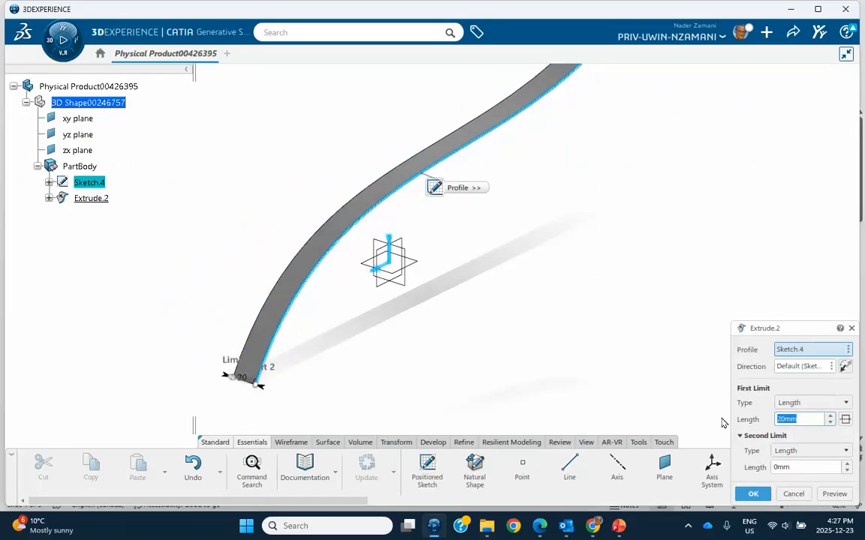
{"action": "type", "text": "200"}
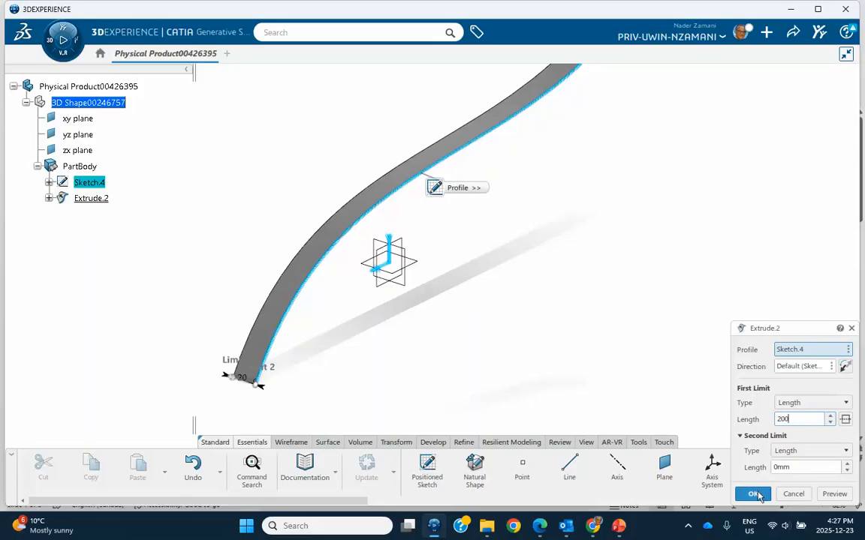
{"action": "left_click", "coordinate": [753, 494]}
Create a Point-Point line from the spline's lower end vertex to the diagonally opposite corner of the extruded surface.
{"action": "middle_click_drag", "start_coordinate": [581, 313], "coordinate": [438, 303]}
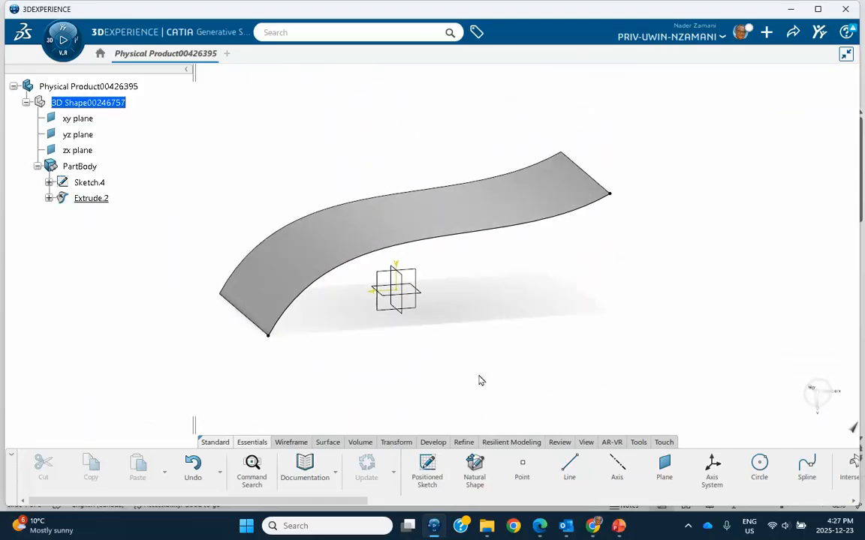
{"action": "left_click", "coordinate": [570, 467]}
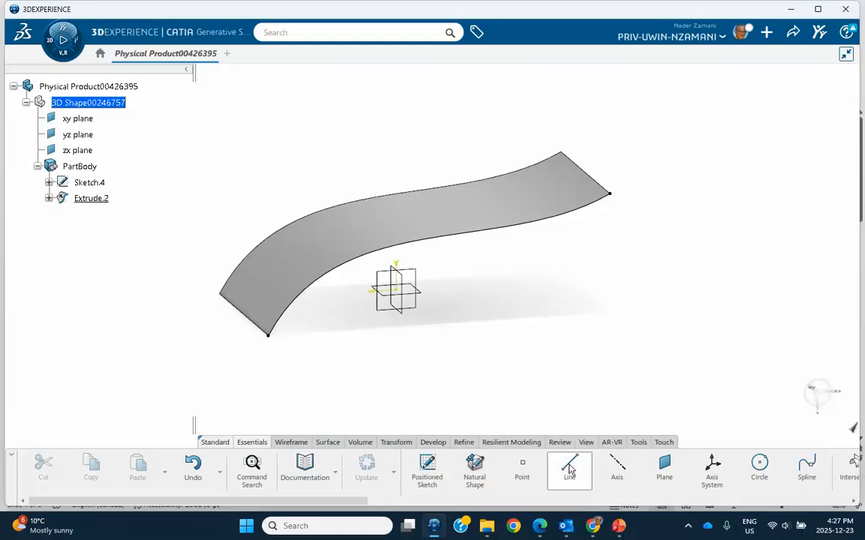
{"action": "left_click", "coordinate": [271, 339]}
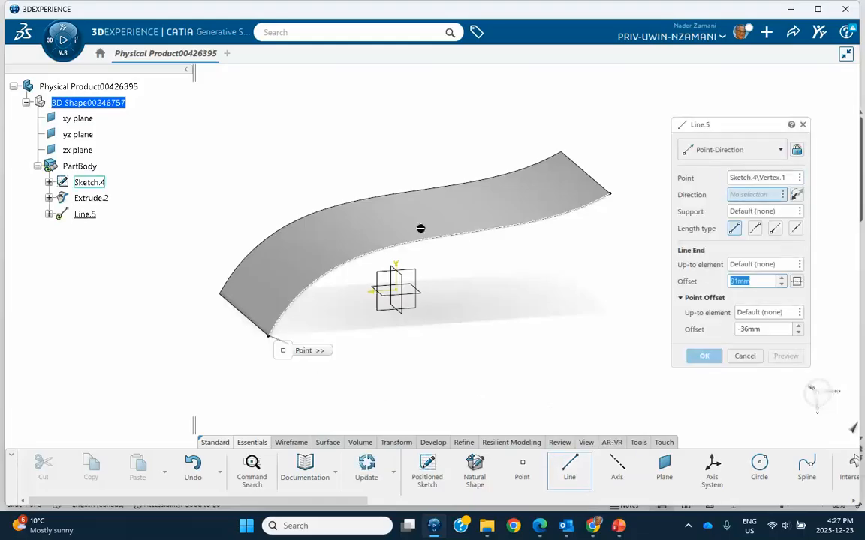
{"action": "left_click", "coordinate": [564, 154]}
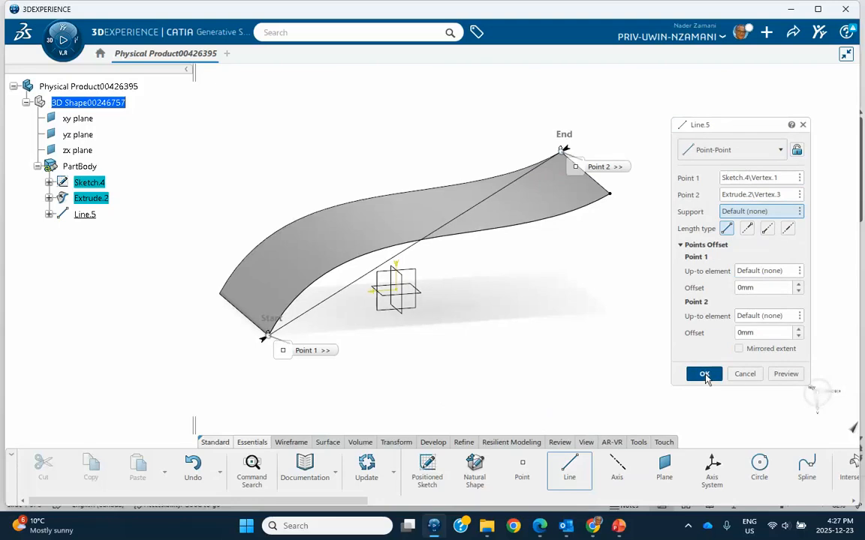
{"action": "left_click", "coordinate": [704, 375]}
Place a point on the extruded surface near its lower curved end, at a distance of about 119 mm.
{"action": "middle_click_drag", "start_coordinate": [620, 367], "coordinate": [676, 378]}
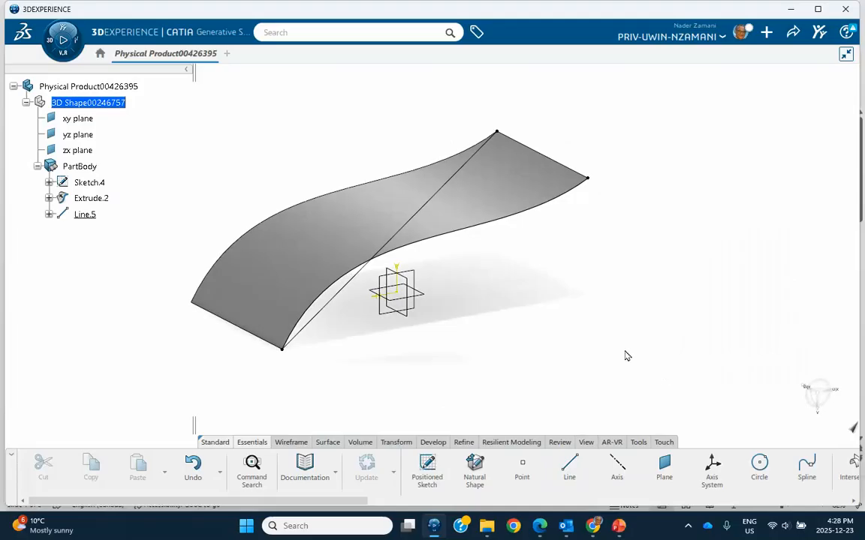
{"action": "middle_click_drag", "start_coordinate": [626, 356], "coordinate": [525, 343]}
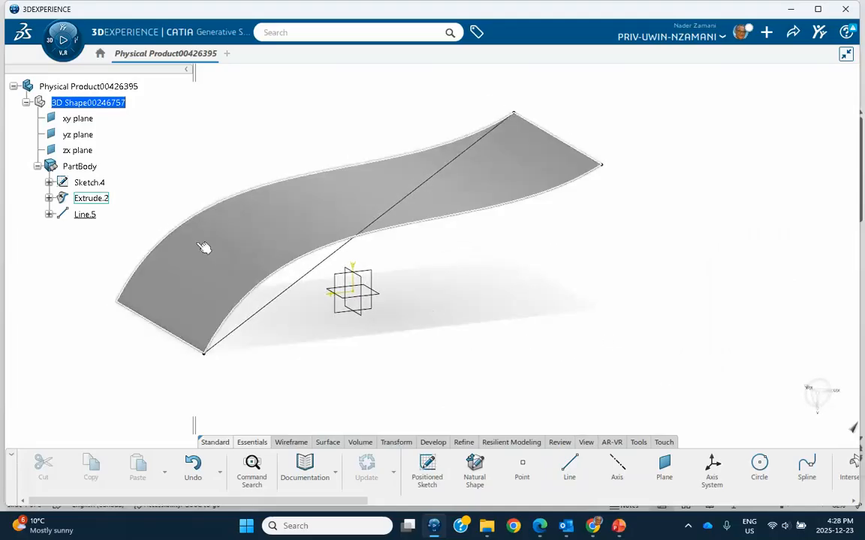
{"action": "left_click", "coordinate": [521, 466]}
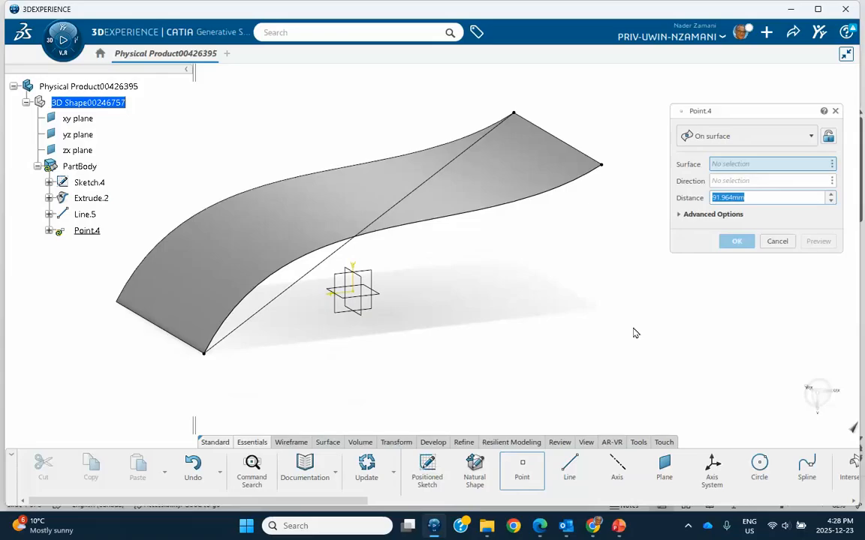
{"action": "left_click", "coordinate": [719, 137]}
{"action": "left_click", "coordinate": [718, 137]}
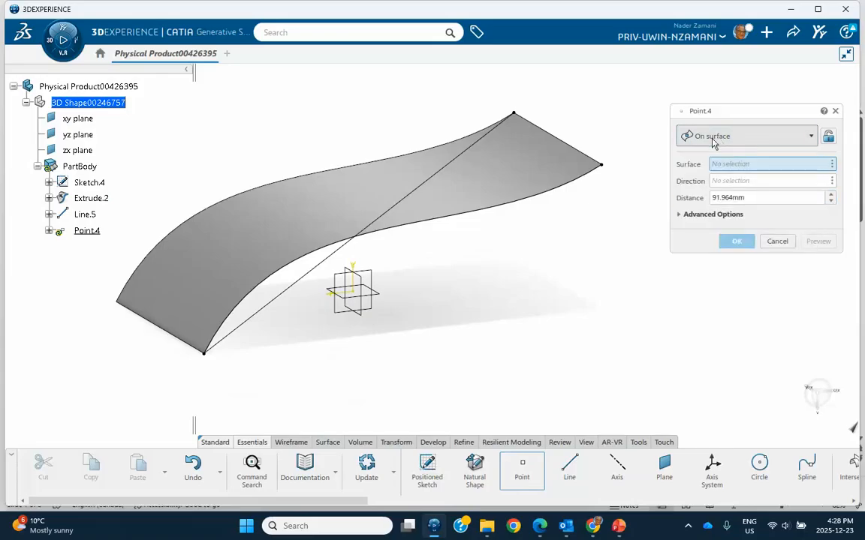
{"action": "left_click", "coordinate": [227, 246]}
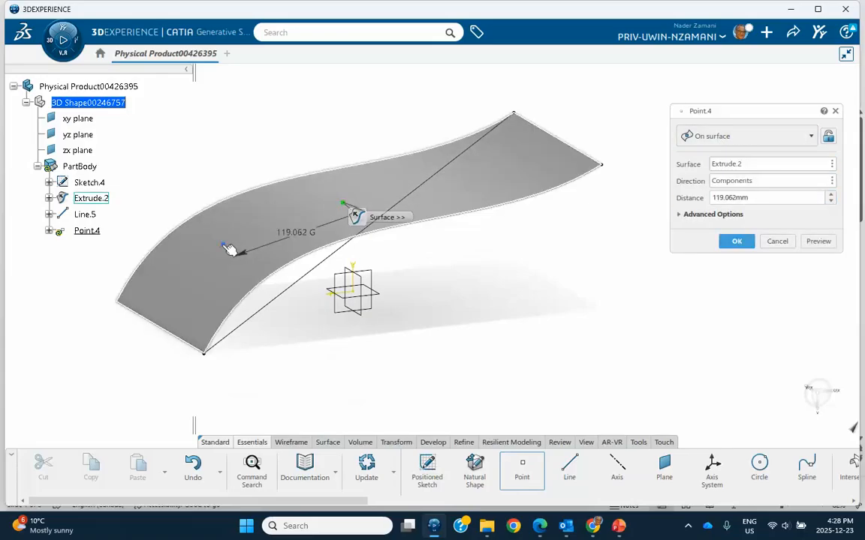
{"action": "left_click", "coordinate": [736, 241]}
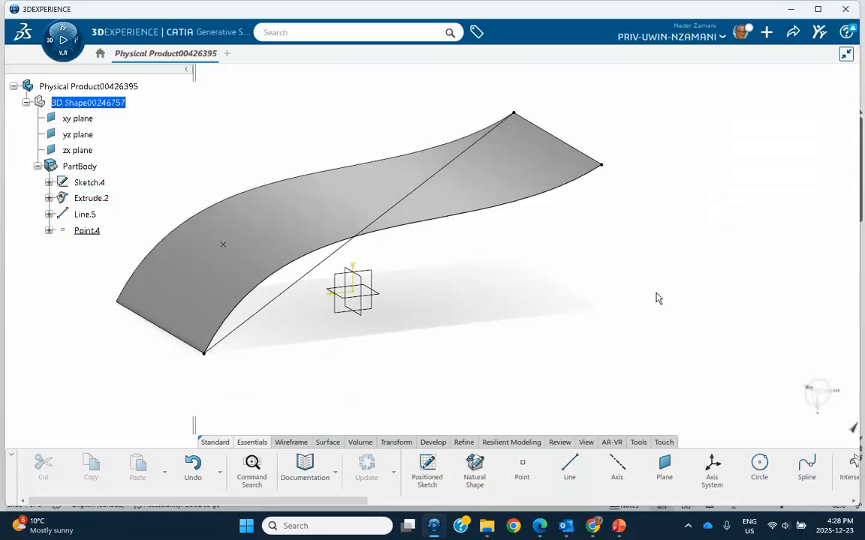
{"action": "middle_click_drag", "start_coordinate": [424, 284], "coordinate": [500, 247]}
{"action": "middle_click_drag", "start_coordinate": [292, 219], "coordinate": [155, 435]}
{"action": "middle_click_drag", "start_coordinate": [286, 422], "coordinate": [241, 247]}
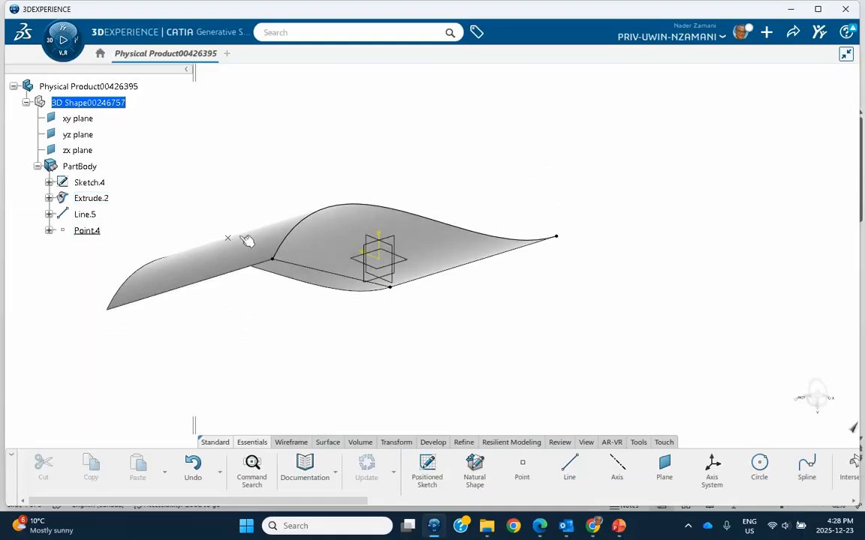
Set up a Point-Direction line starting at the point on the extruded surface, using the diagonal corner-to-corner line as its direction.
{"action": "mouse_move", "coordinate": [440, 274]}
{"action": "middle_mouse_down"}
{"action": "mouse_move", "coordinate": [421, 395]}
{"action": "mouse_move", "coordinate": [408, 399]}
{"action": "middle_mouse_up"}
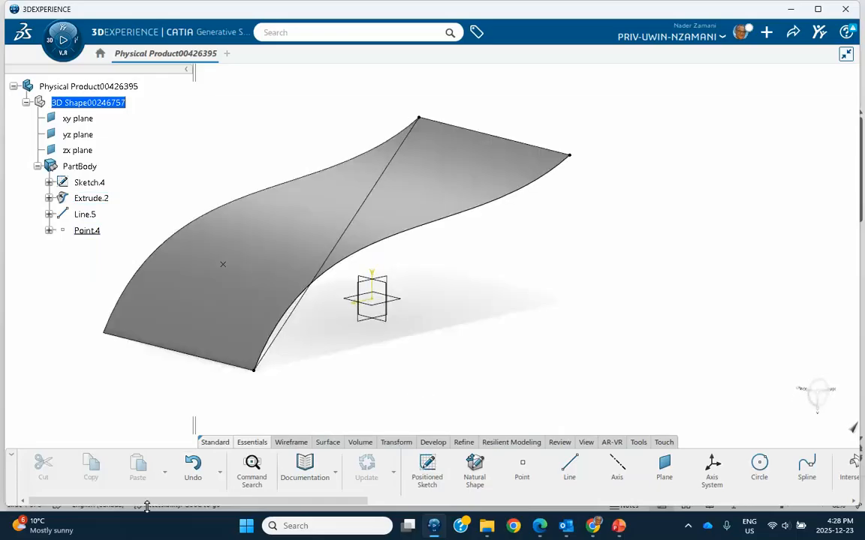
{"action": "left_click", "coordinate": [569, 466]}
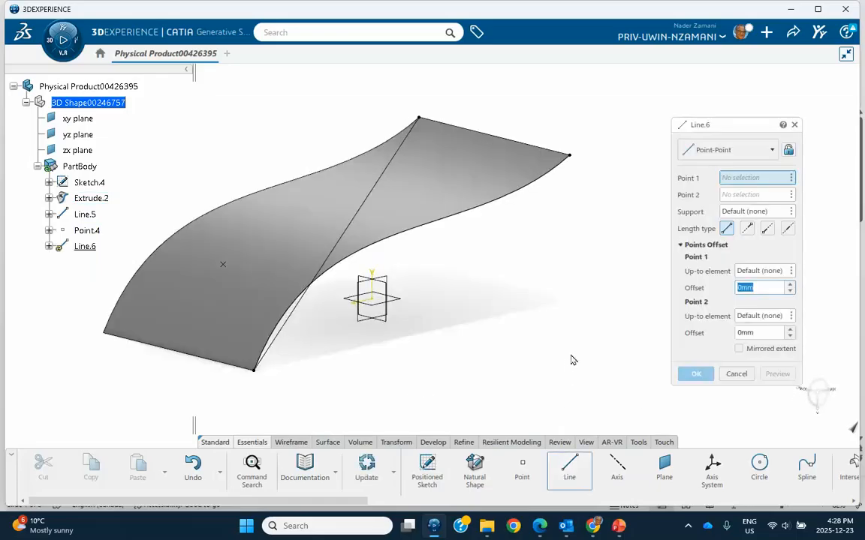
{"action": "left_click", "coordinate": [730, 149]}
{"action": "left_click", "coordinate": [704, 183]}
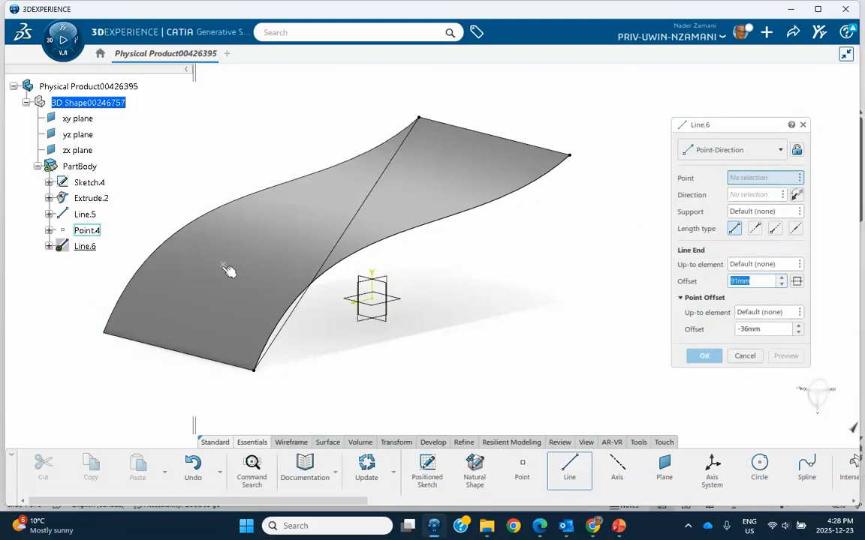
{"action": "left_click", "coordinate": [223, 264]}
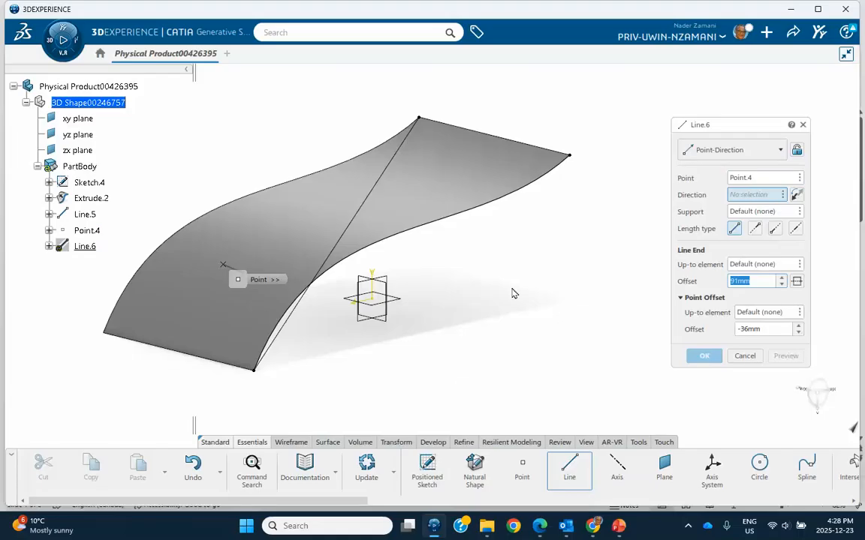
{"action": "middle_click_drag", "start_coordinate": [454, 318], "coordinate": [435, 292]}
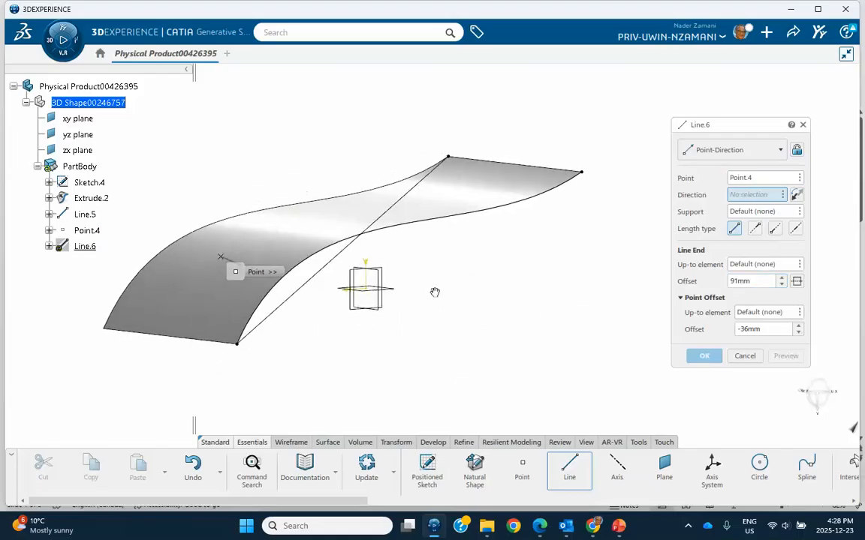
{"action": "left_click", "coordinate": [307, 288]}
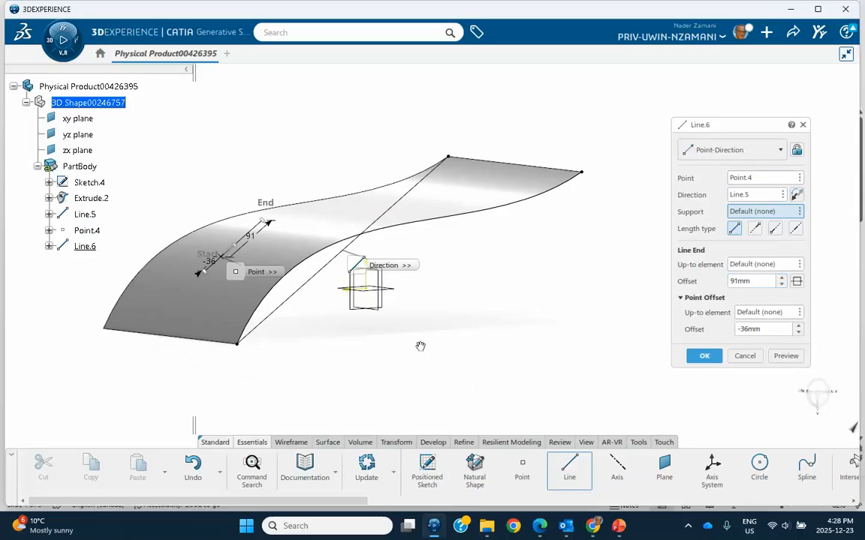
Set the extruded surface as the new line's support and create the line with offsets of 91 mm and -36 mm.
{"action": "middle_click_drag", "start_coordinate": [421, 347], "coordinate": [229, 263]}
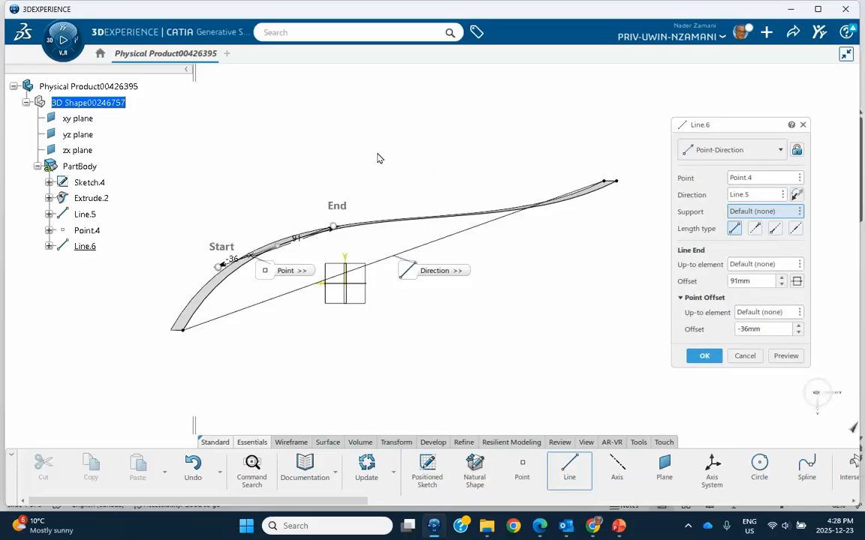
{"action": "middle_click_drag", "start_coordinate": [350, 161], "coordinate": [388, 195]}
{"action": "left_click", "coordinate": [384, 213]}
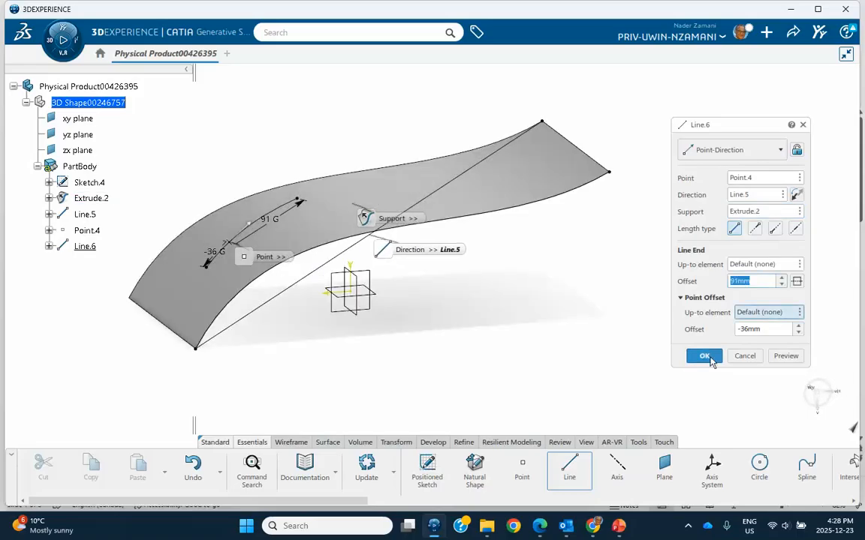
{"action": "left_click", "coordinate": [706, 357]}
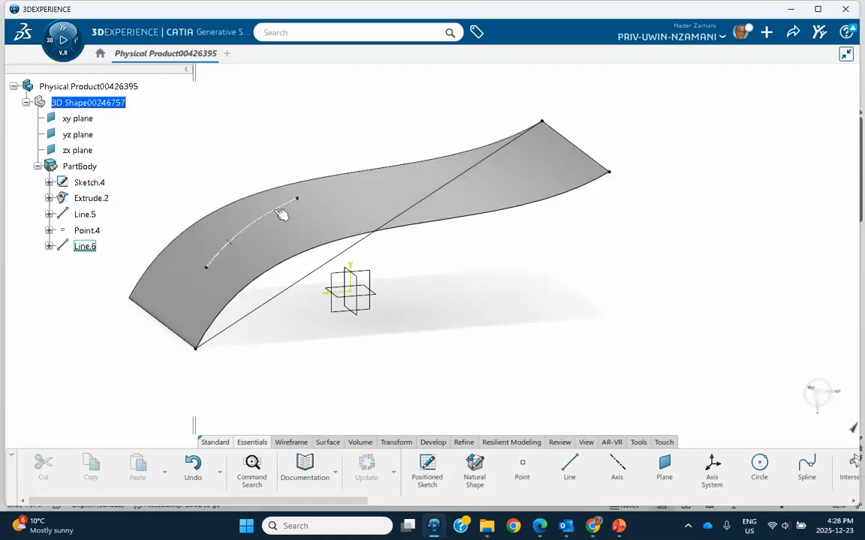
Edit the line on the surface and set its start point offset to 0 mm.
{"action": "middle_click_drag", "start_coordinate": [460, 359], "coordinate": [530, 341]}
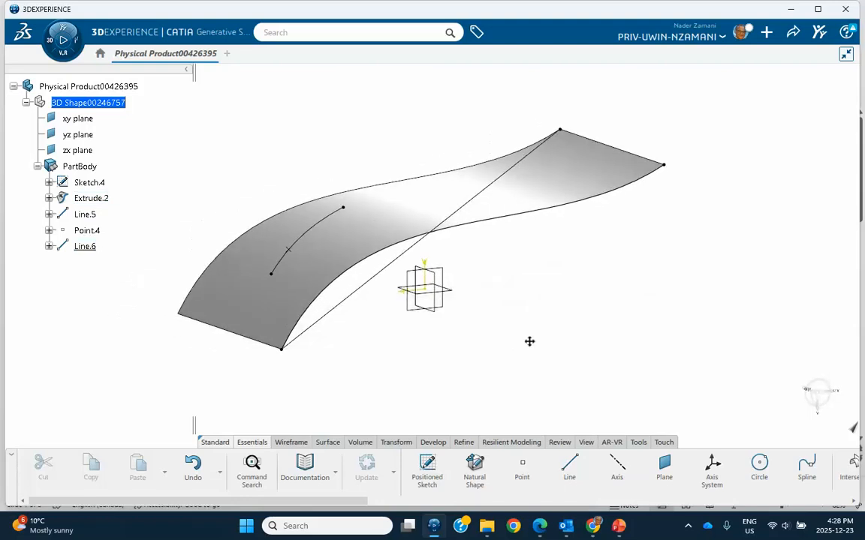
{"action": "left_click", "coordinate": [85, 247]}
{"action": "double_click", "coordinate": [86, 247]}
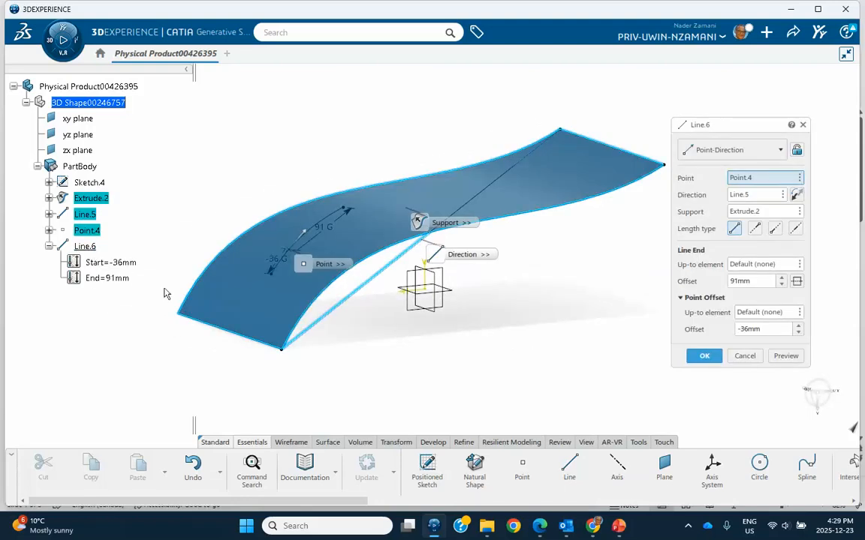
{"action": "double_click", "coordinate": [764, 329]}
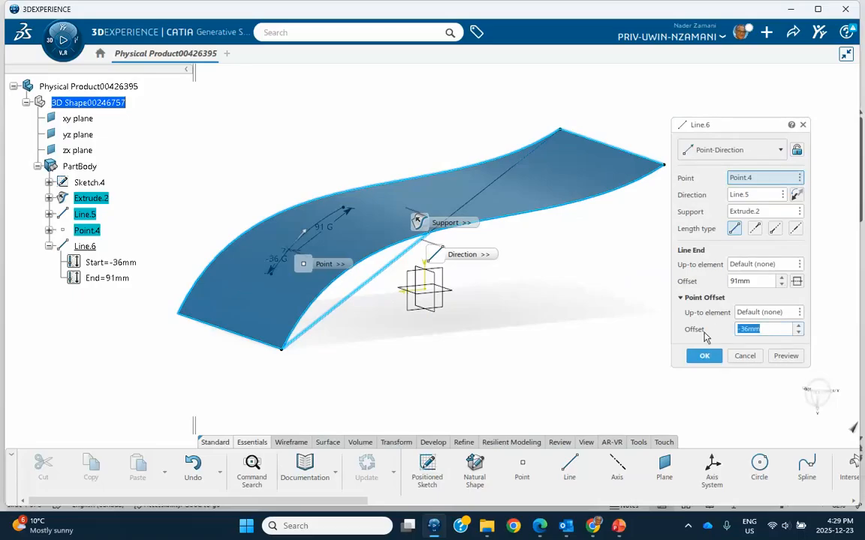
{"action": "type", "text": "0"}
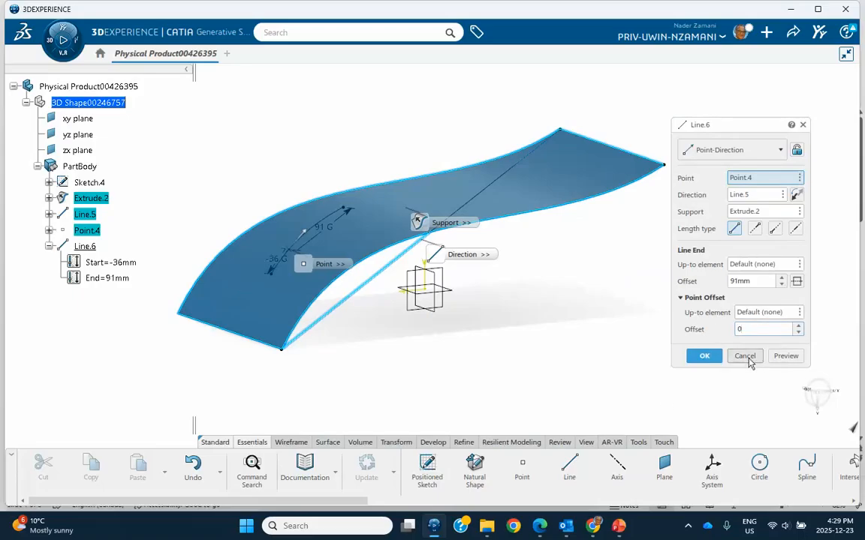
{"action": "left_click", "coordinate": [704, 356]}
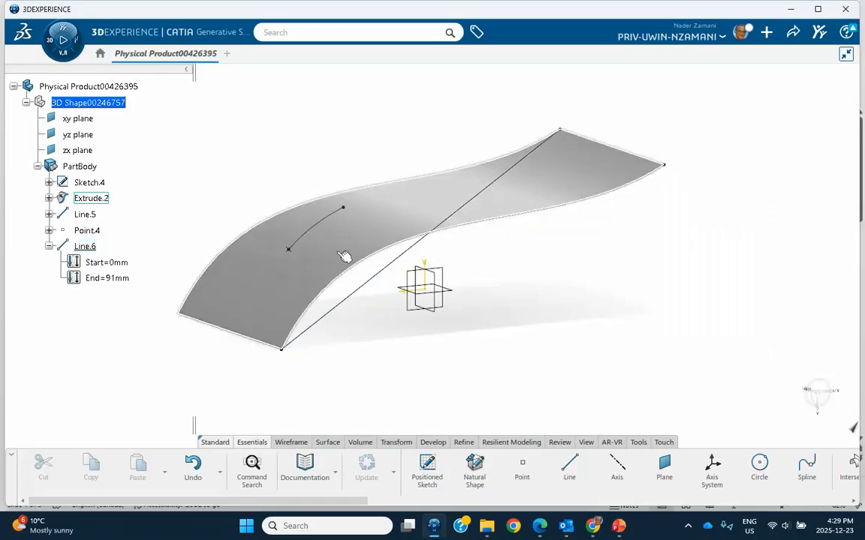
Turn on Volatile Ghosting and use the top view to compare the surface line's direction with the diagonal line.
{"action": "middle_click_drag", "start_coordinate": [373, 320], "coordinate": [428, 357]}
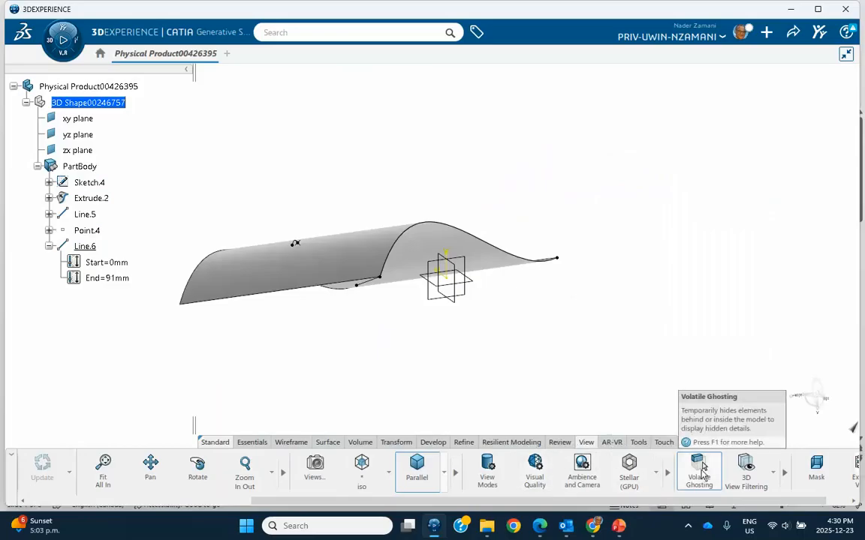
{"action": "left_click", "coordinate": [700, 470]}
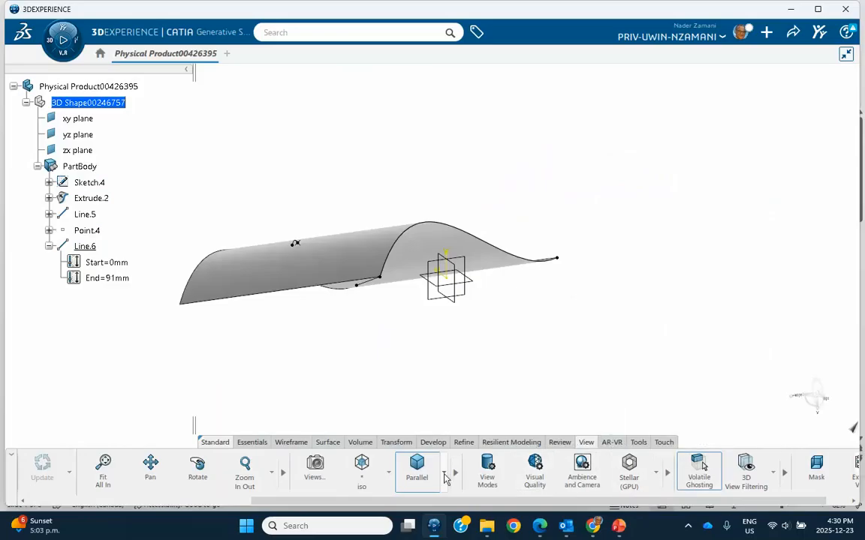
{"action": "left_click", "coordinate": [388, 472]}
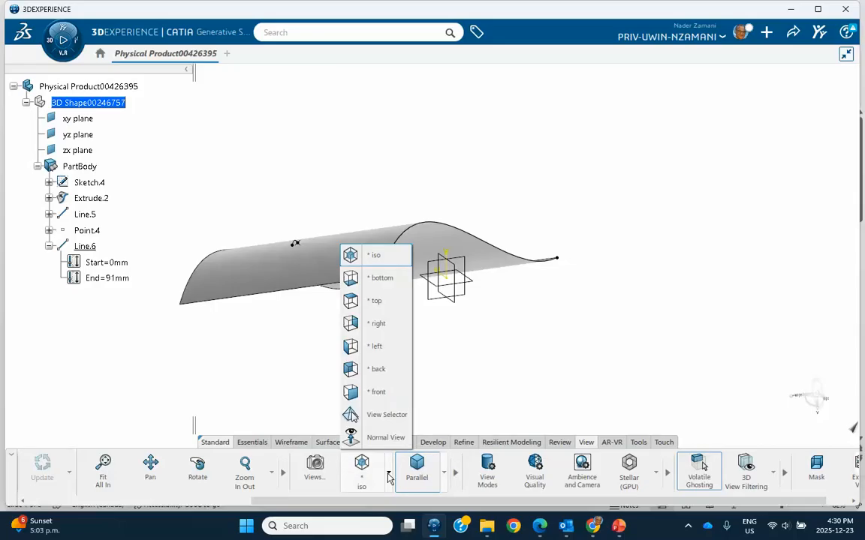
{"action": "left_click", "coordinate": [381, 301]}
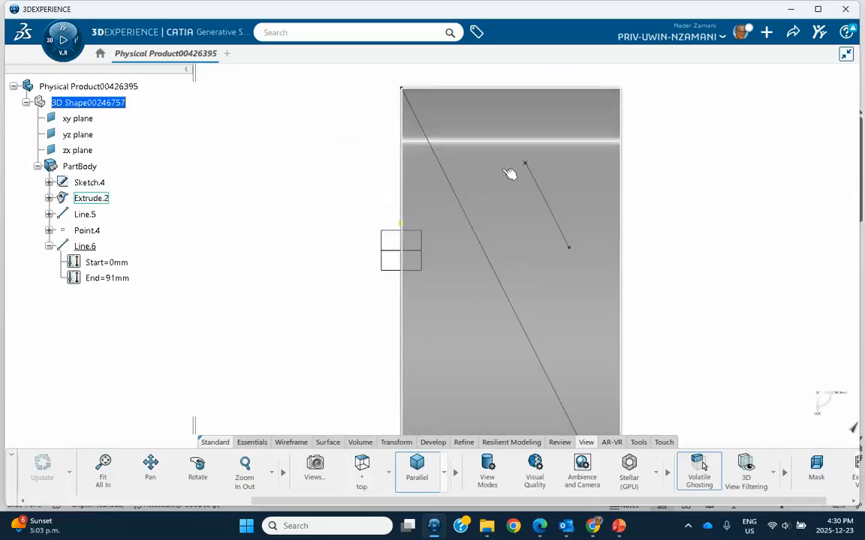
{"action": "middle_click_drag", "start_coordinate": [681, 259], "coordinate": [605, 258]}
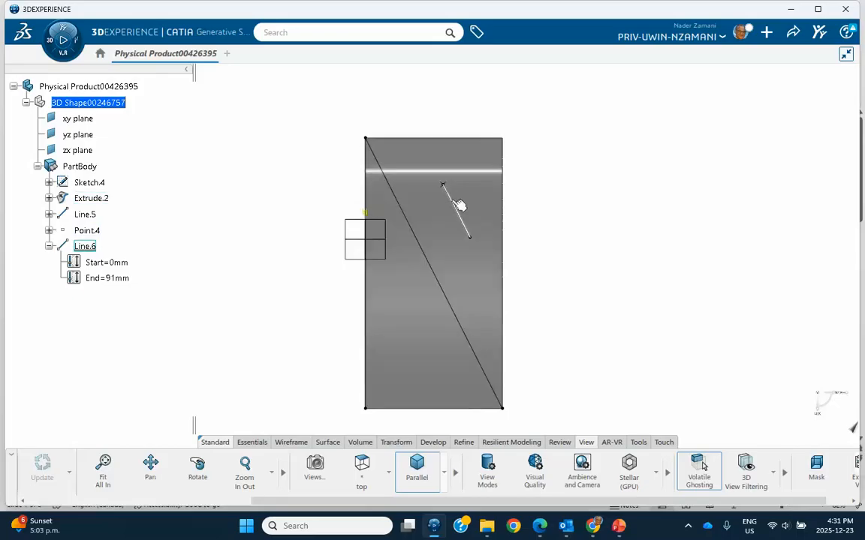
{"action": "middle_click_drag", "start_coordinate": [545, 237], "coordinate": [469, 413]}
{"action": "left_click", "coordinate": [361, 469]}
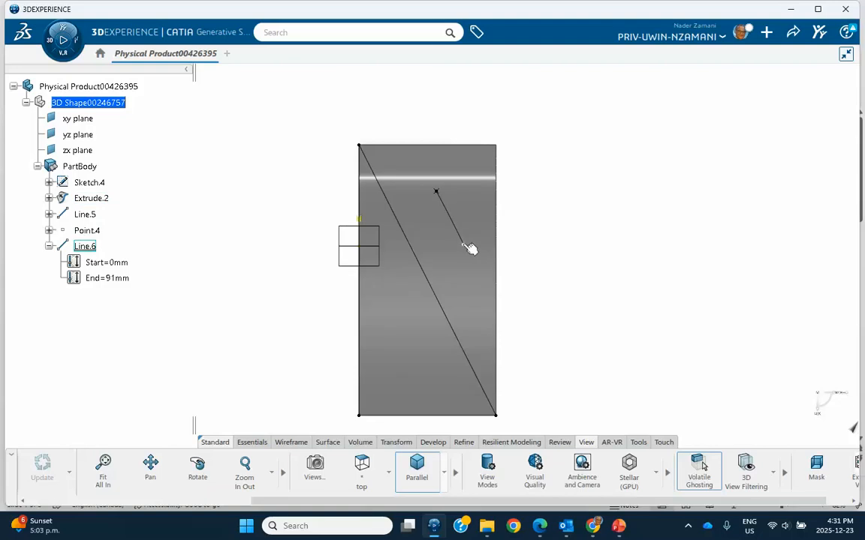
{"action": "middle_click_drag", "start_coordinate": [408, 362], "coordinate": [447, 351]}
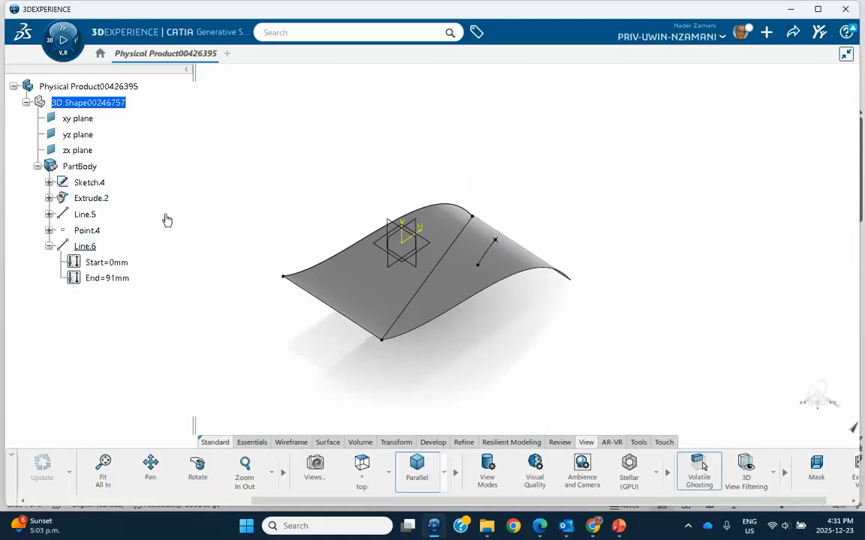
Reopen the line on the surface, setting its end offset to 107 mm and its start point offset to 8 mm.
{"action": "left_click", "coordinate": [86, 246]}
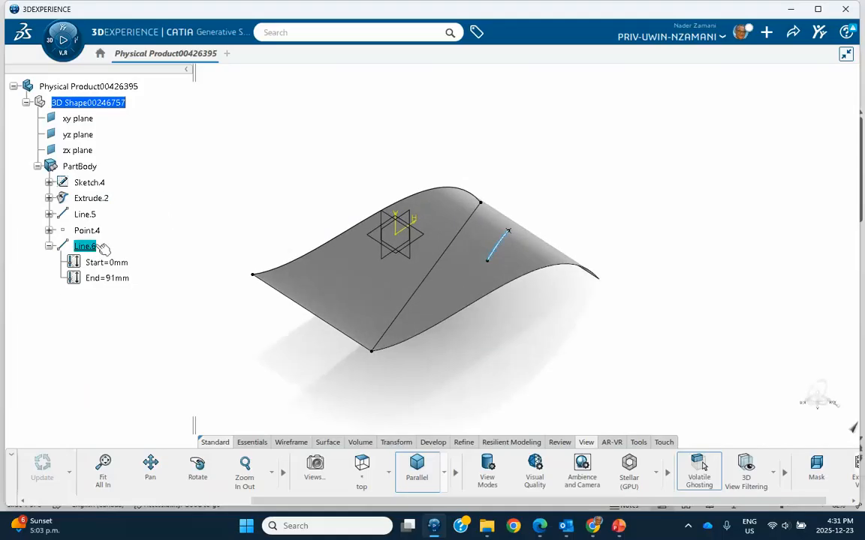
{"action": "double_click", "coordinate": [104, 249]}
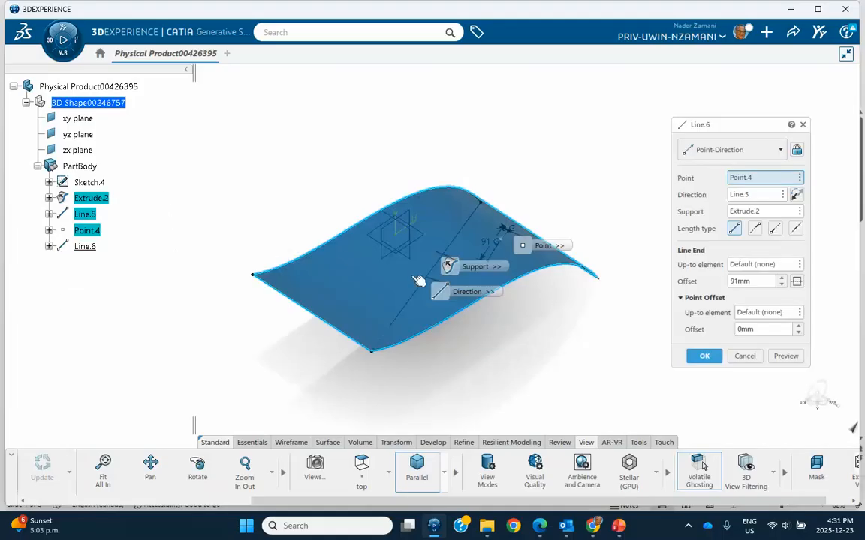
{"action": "left_click", "coordinate": [782, 277]}
{"action": "middle_click_drag", "start_coordinate": [644, 295], "coordinate": [485, 338]}
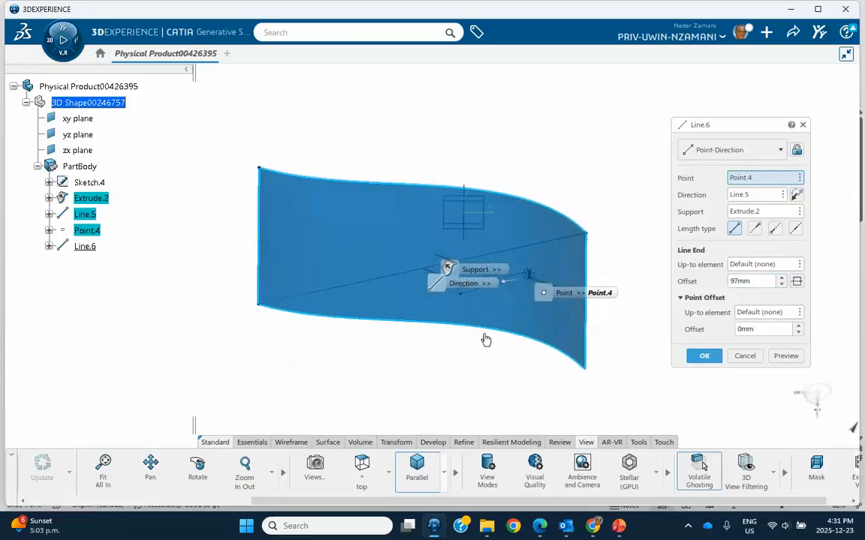
{"action": "left_click", "coordinate": [781, 279]}
{"action": "left_click", "coordinate": [781, 279]}
{"action": "left_click", "coordinate": [782, 279]}
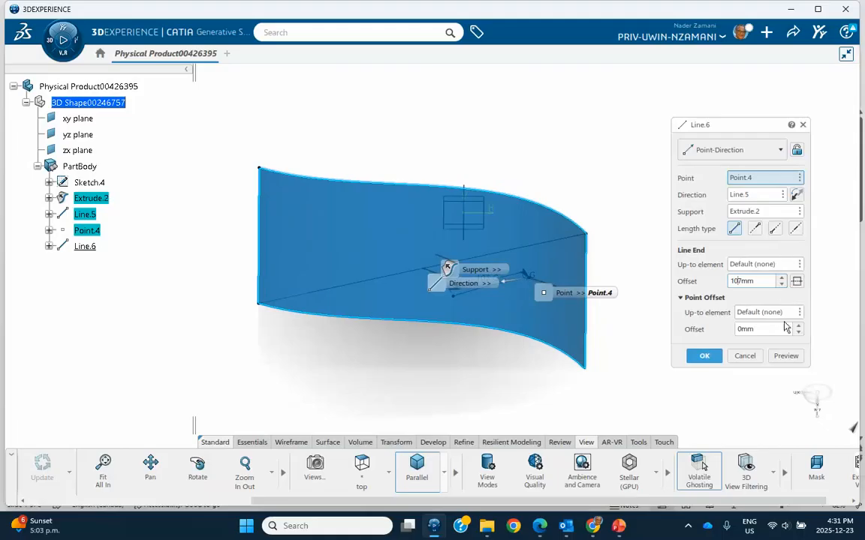
{"action": "left_click", "coordinate": [798, 326]}
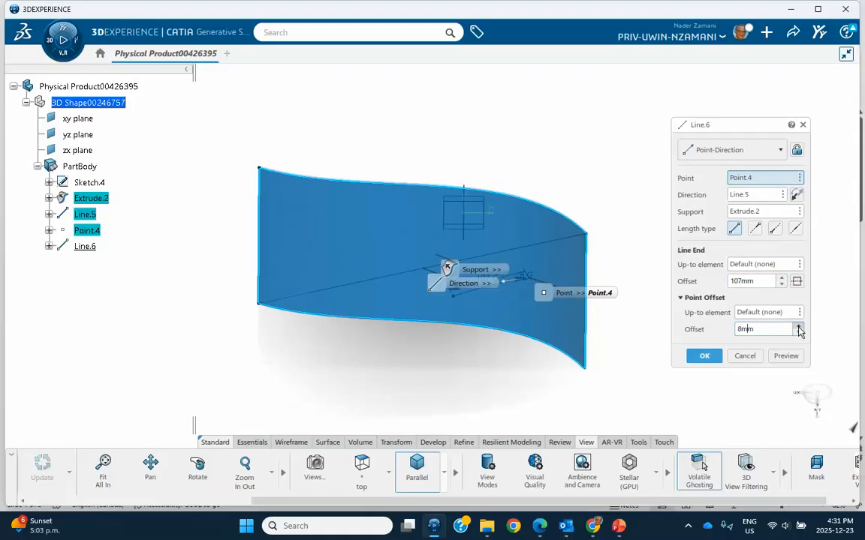
Increase the surface line's end offset beyond 122 mm and apply the edited line.
{"action": "middle_click_drag", "start_coordinate": [622, 341], "coordinate": [437, 216]}
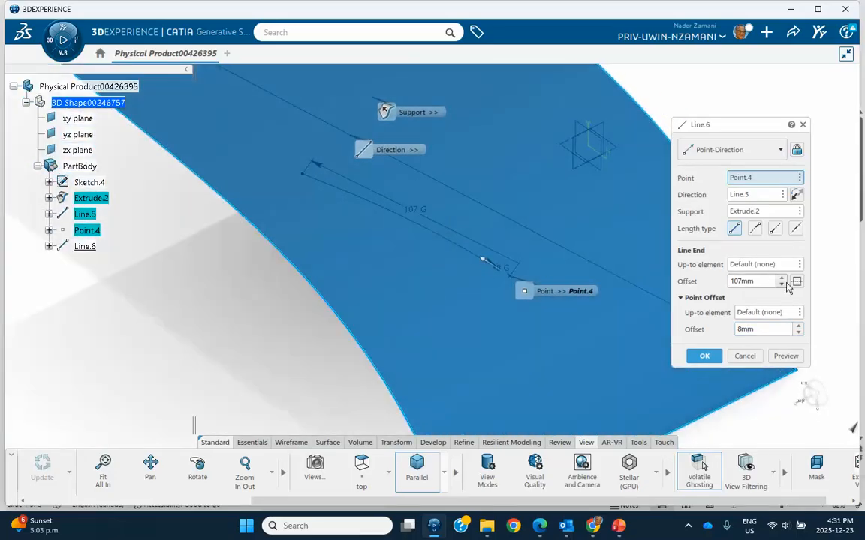
{"action": "left_click", "coordinate": [783, 278]}
{"action": "left_click", "coordinate": [783, 278]}
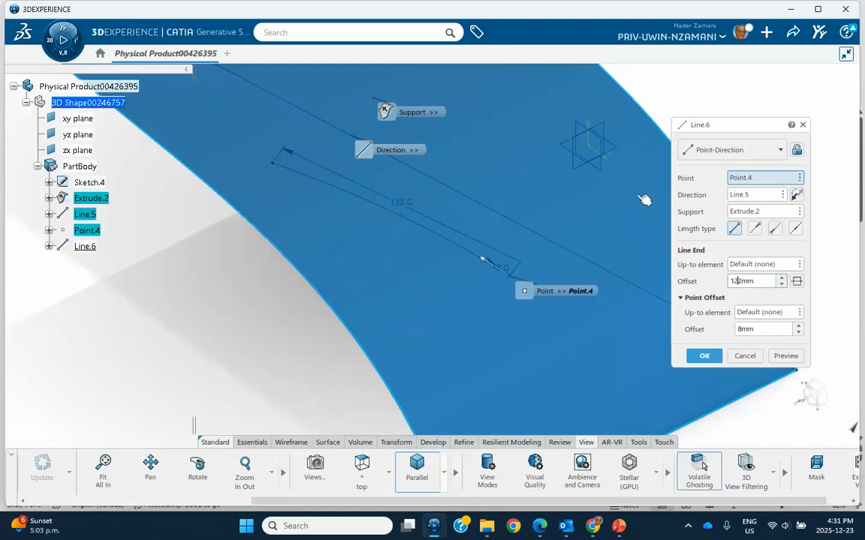
{"action": "left_click", "coordinate": [783, 278]}
{"action": "left_click", "coordinate": [705, 356]}
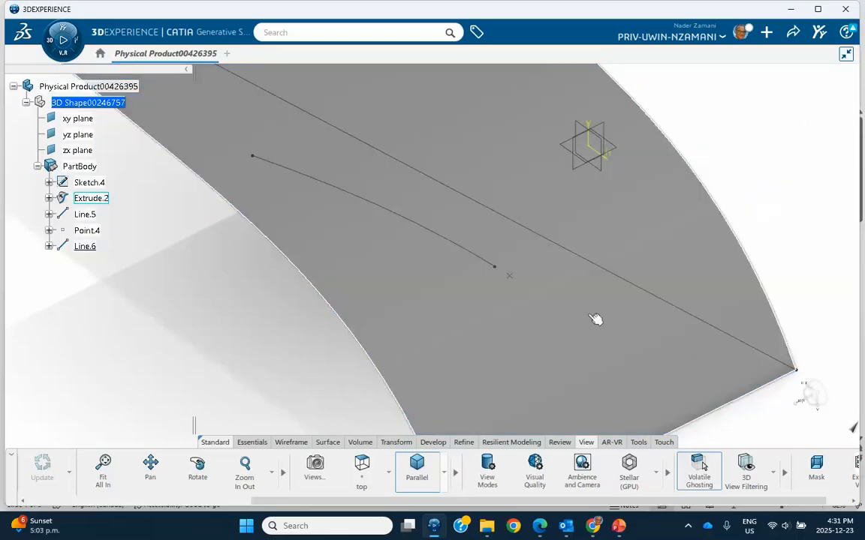
{"action": "middle_click_drag", "start_coordinate": [542, 305], "coordinate": [591, 371]}
{"action": "mouse_move", "coordinate": [425, 186]}
{"action": "middle_mouse_down"}
{"action": "mouse_move", "coordinate": [421, 304]}
{"action": "mouse_move", "coordinate": [411, 165]}
{"action": "mouse_move", "coordinate": [419, 384]}
{"action": "middle_mouse_up"}
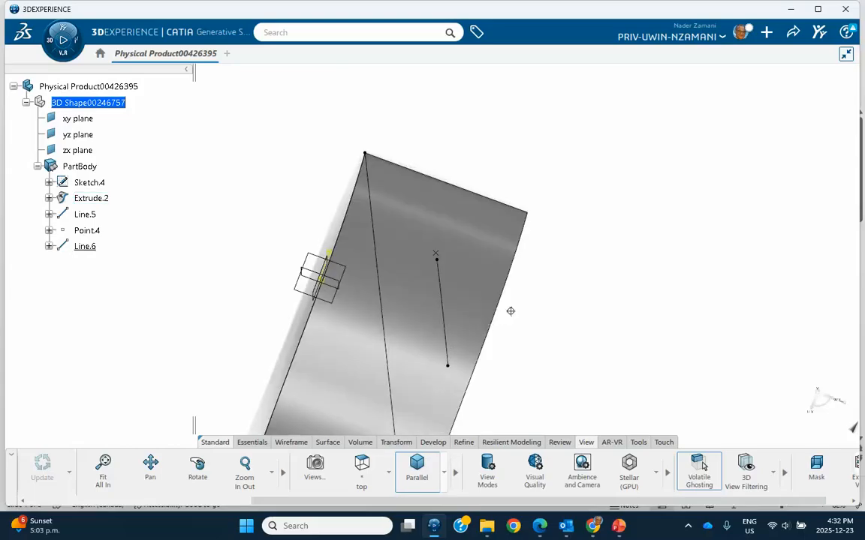
{"action": "left_click", "coordinate": [687, 525]}
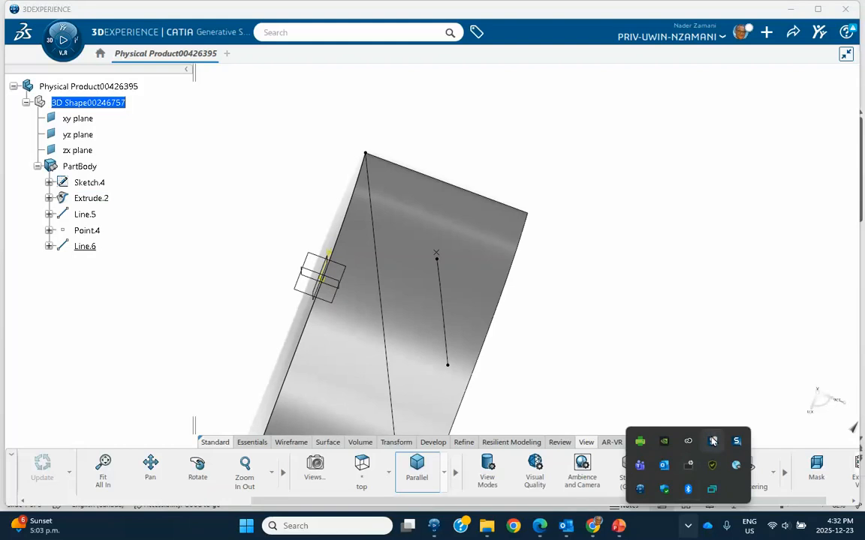